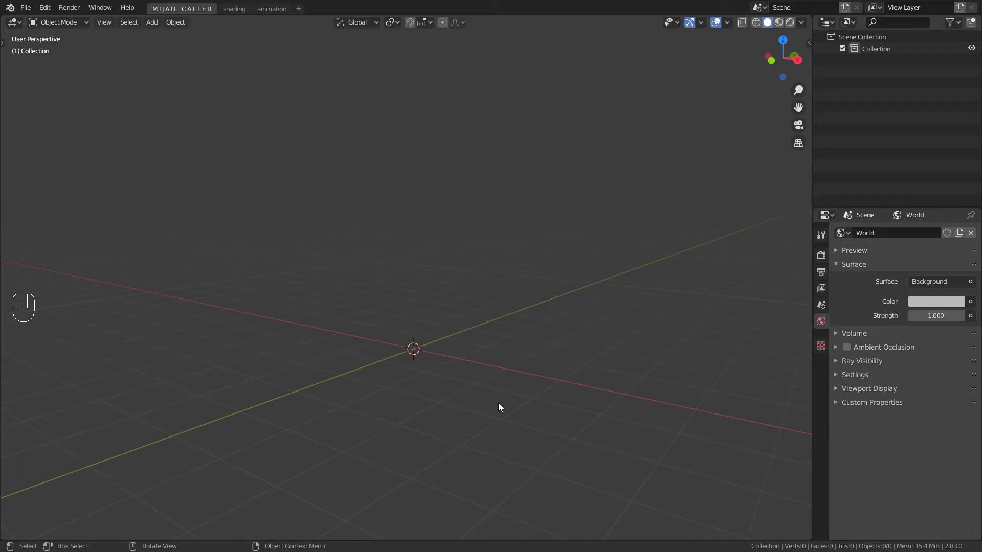
# - Add a mesh cube at the world origin
pyautogui.hotkey('shift', 'a')
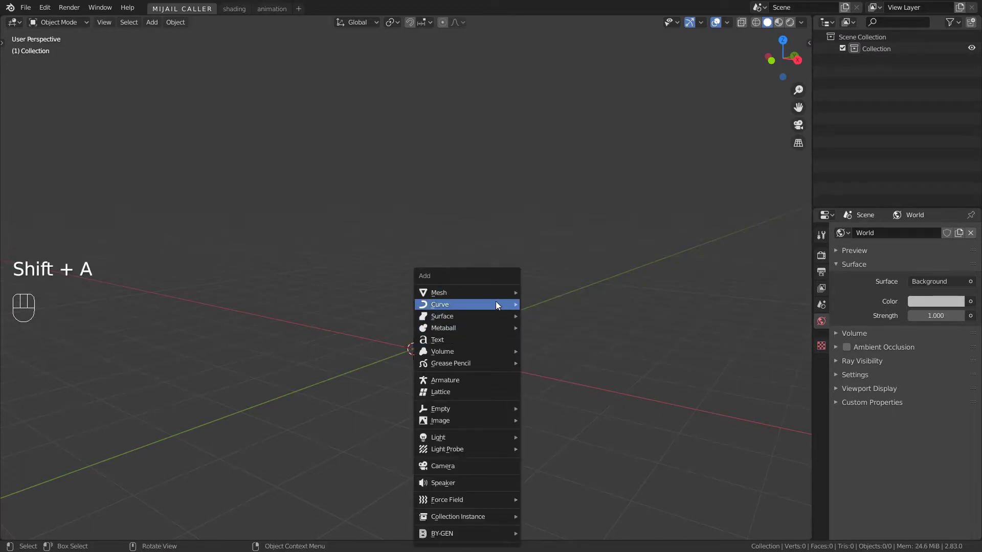
pyautogui.moveTo(491, 297)
pyautogui.click(545, 302)
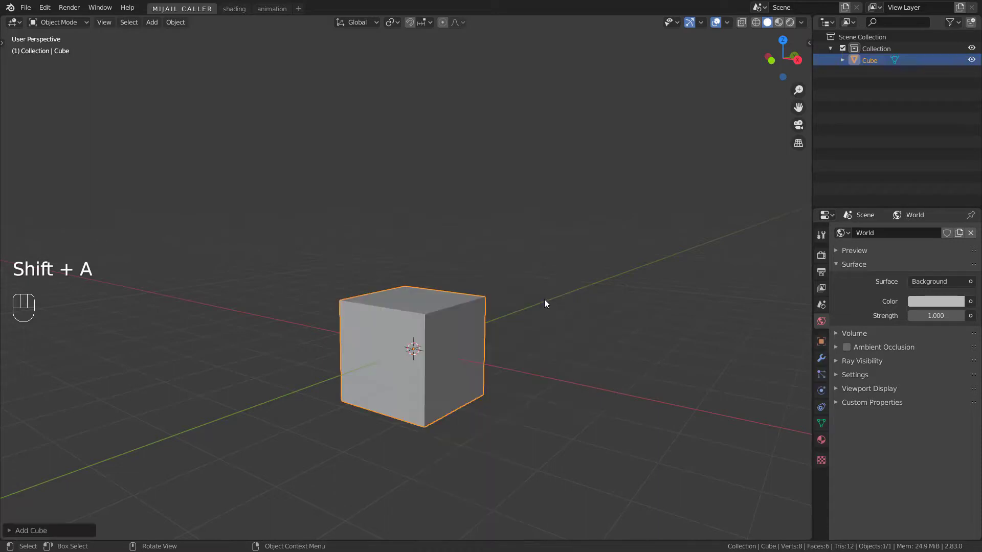
# - Move the cube's mesh more than 5 m along the X axis in Edit Mode, keeping the object's origin at the world center
pyautogui.press('Tab')
pyautogui.scroll(-3, 483, 420)
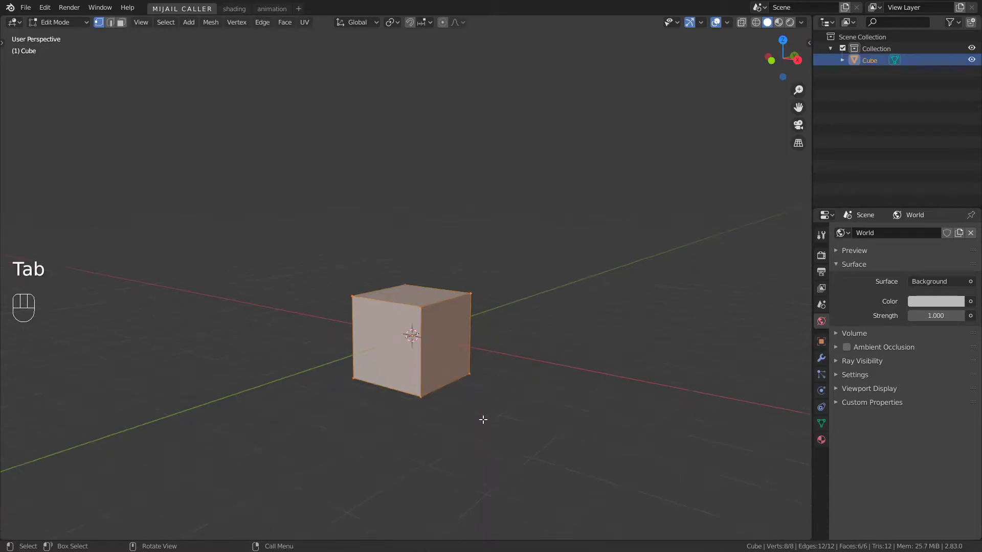
pyautogui.press('g')
pyautogui.press('x')
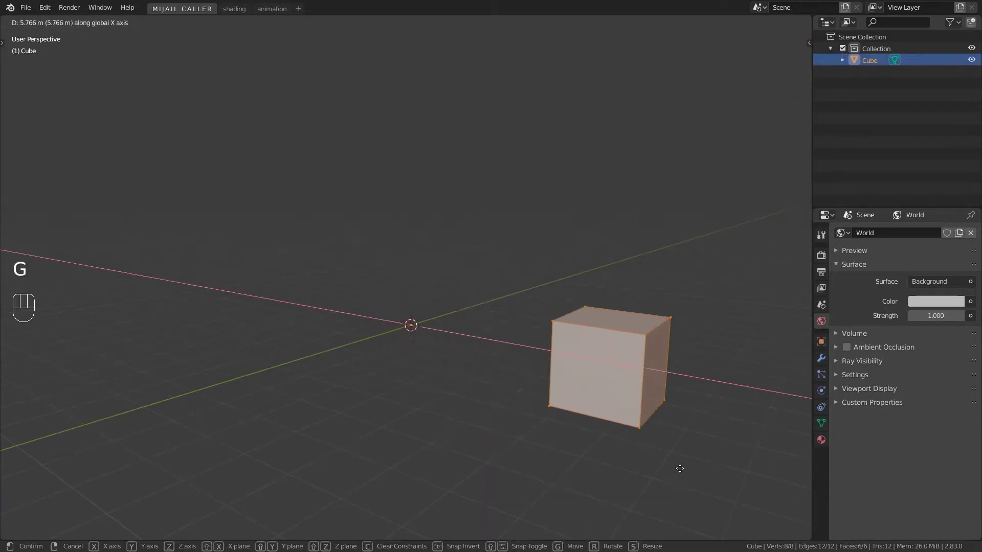
pyautogui.click(665, 460)
pyautogui.press('Tab')
# - Add a Plain Axes empty and a Sphere empty at the world origin
pyautogui.moveTo(665, 461); pyautogui.dragTo(534, 452, button='middle')
pyautogui.hotkey('shift', 'a')
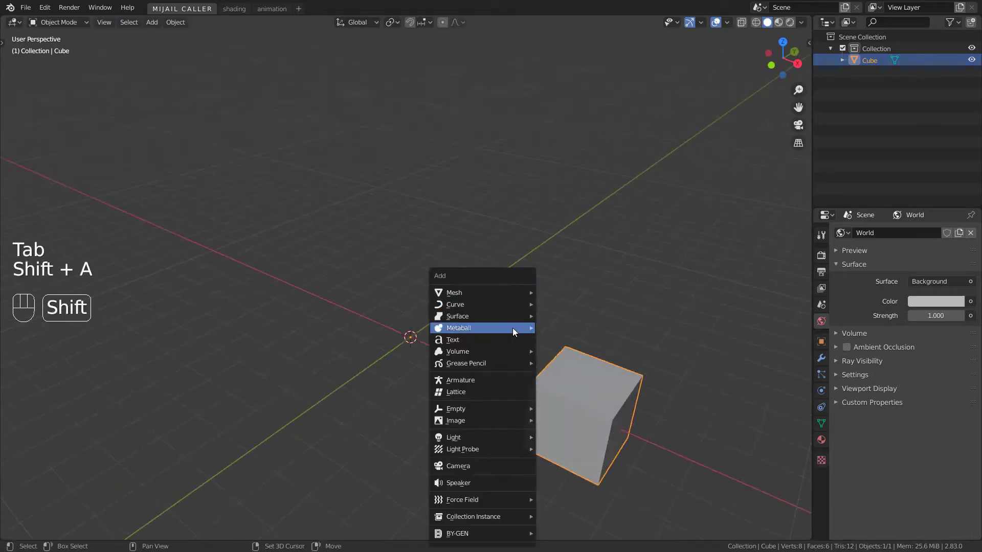
pyautogui.moveTo(508, 409)
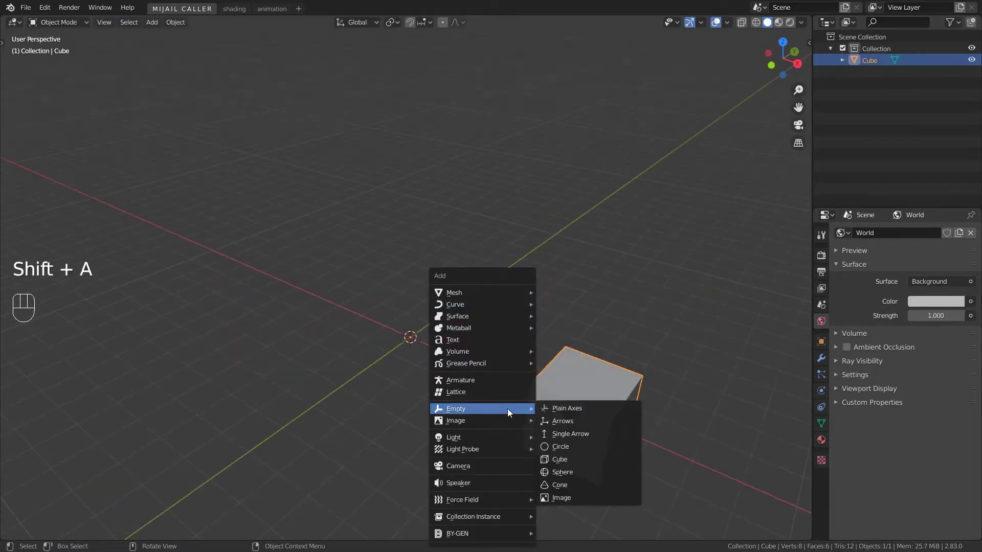
pyautogui.click(573, 408)
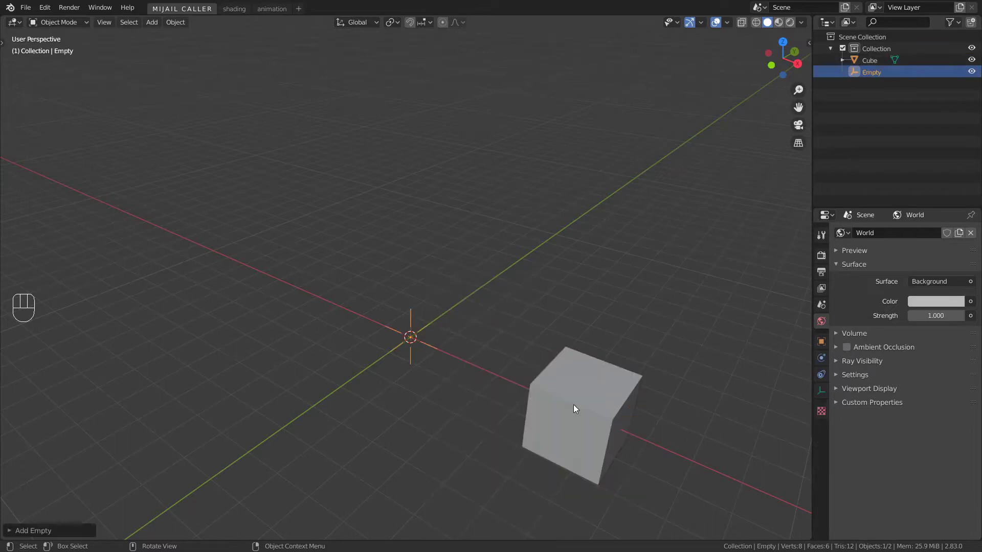
pyautogui.hotkey('shift', 'a')
pyautogui.moveTo(444, 348)
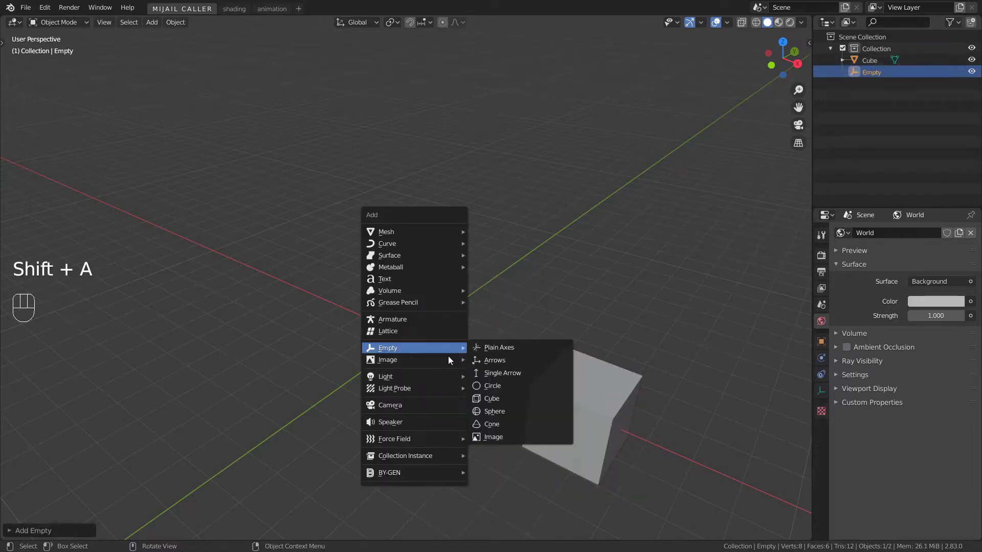
pyautogui.click(504, 416)
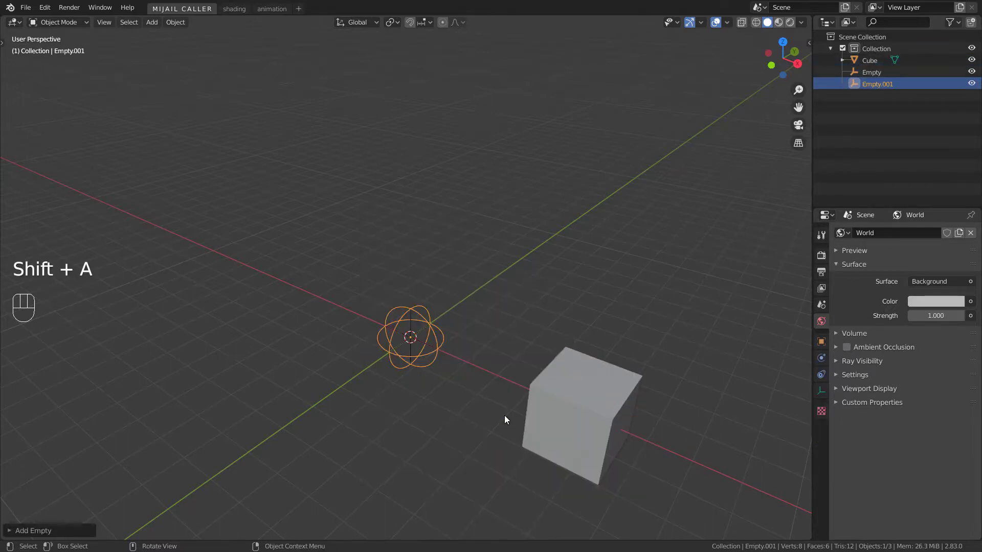
# - Rename the axes empty as Plain Axes, the sphere empty as Empty Sphere and the cube as Flower
pyautogui.doubleClick(871, 73)
pyautogui.write('Plain Axes')
pyautogui.press('Return')
pyautogui.doubleClick(871, 73)
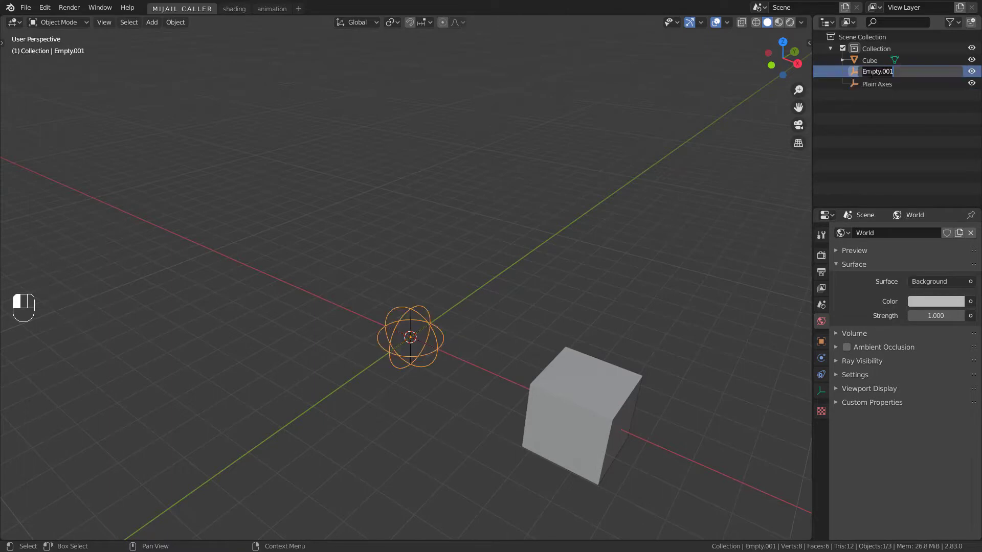
pyautogui.write('Empty Sphere')
pyautogui.press('Return')
# - Add an Array modifier to the Flower cube and set its count to 5
pyautogui.click(583, 404)
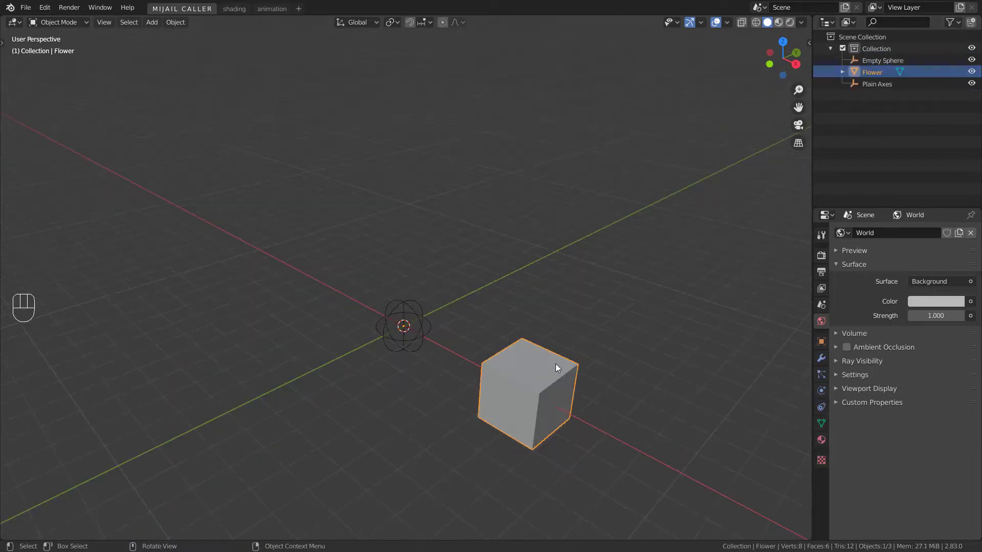
pyautogui.click(821, 357)
pyautogui.click(890, 233)
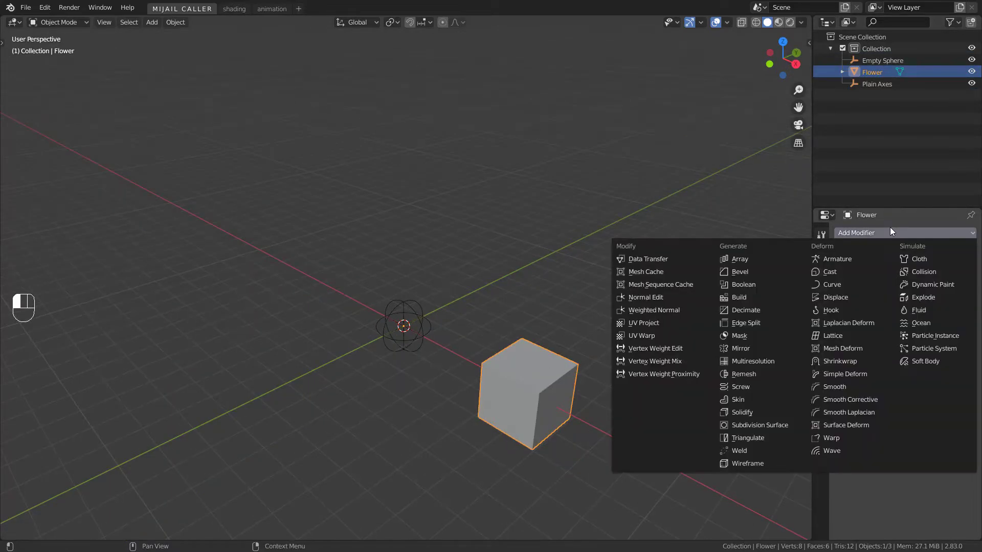
pyautogui.click(754, 259)
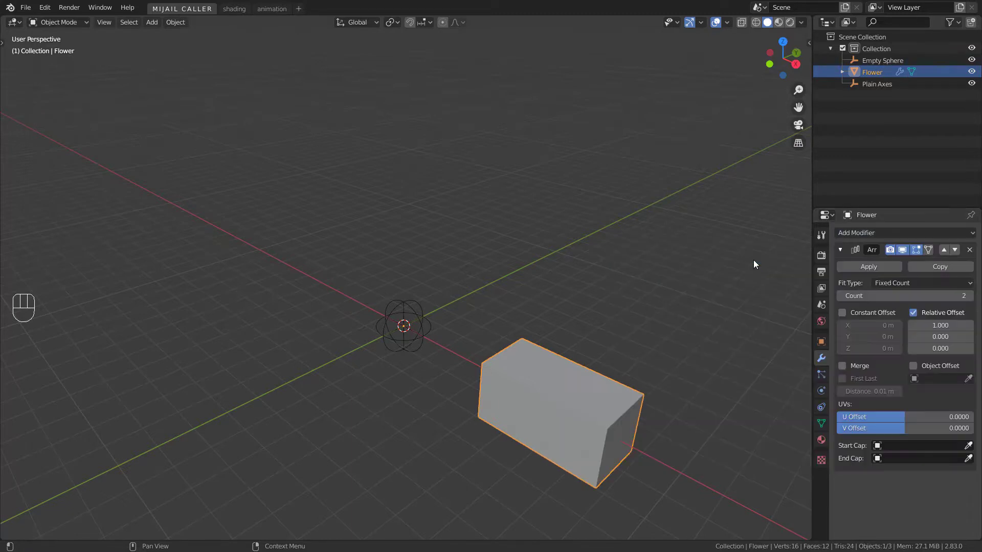
pyautogui.click(919, 296)
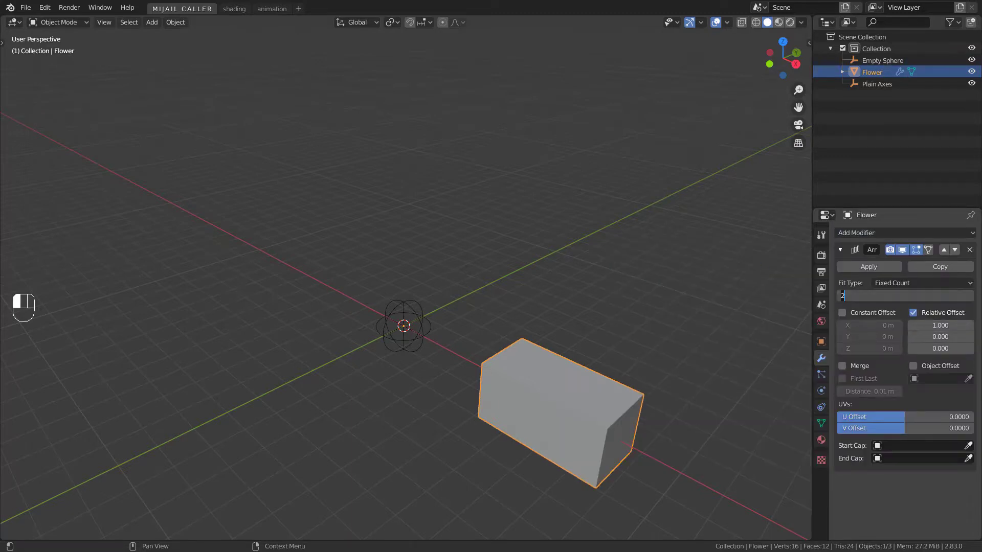
pyautogui.press('Return')
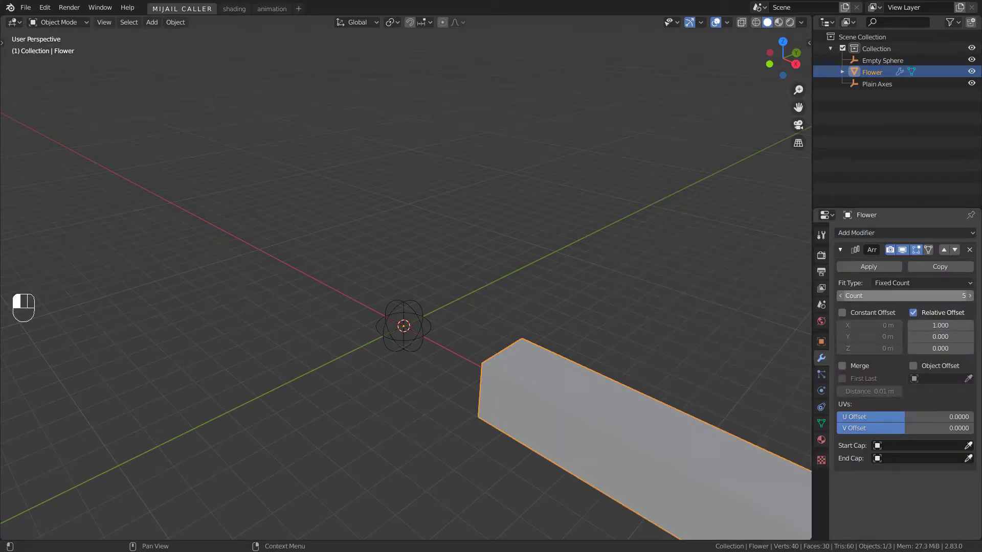
# - Switch the array from Relative Offset to Object Offset, with Plain Axes as the offset object
pyautogui.click(914, 313)
pyautogui.click(913, 366)
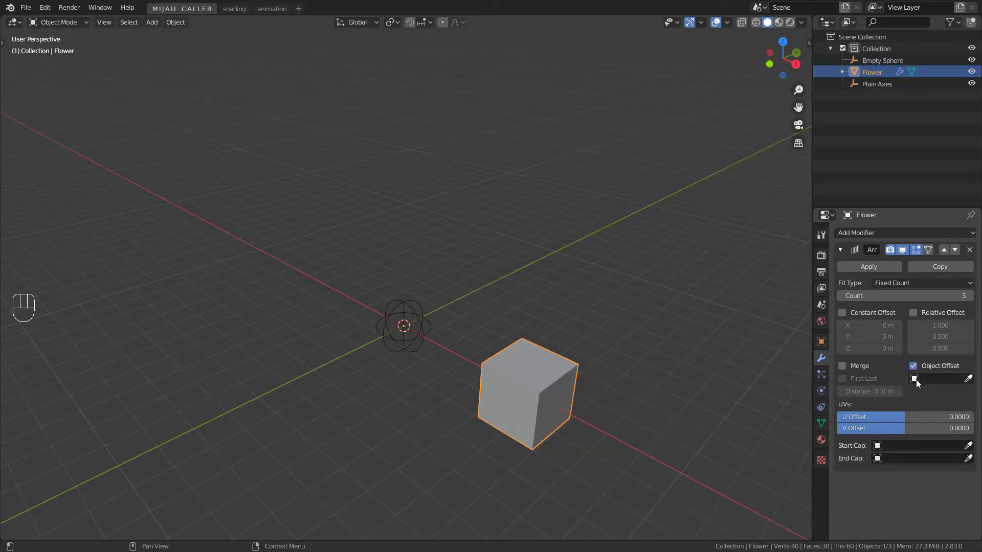
pyautogui.click(916, 379)
pyautogui.click(886, 407)
# - Rotate the Plain Axes empty 72° about Z to spread the array copies around the center
pyautogui.click(403, 321)
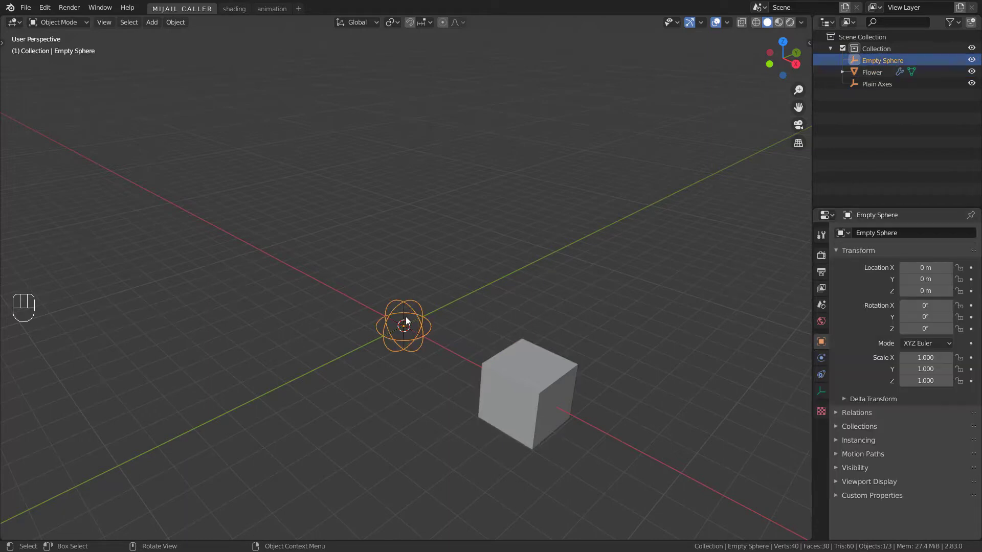
pyautogui.click(404, 315)
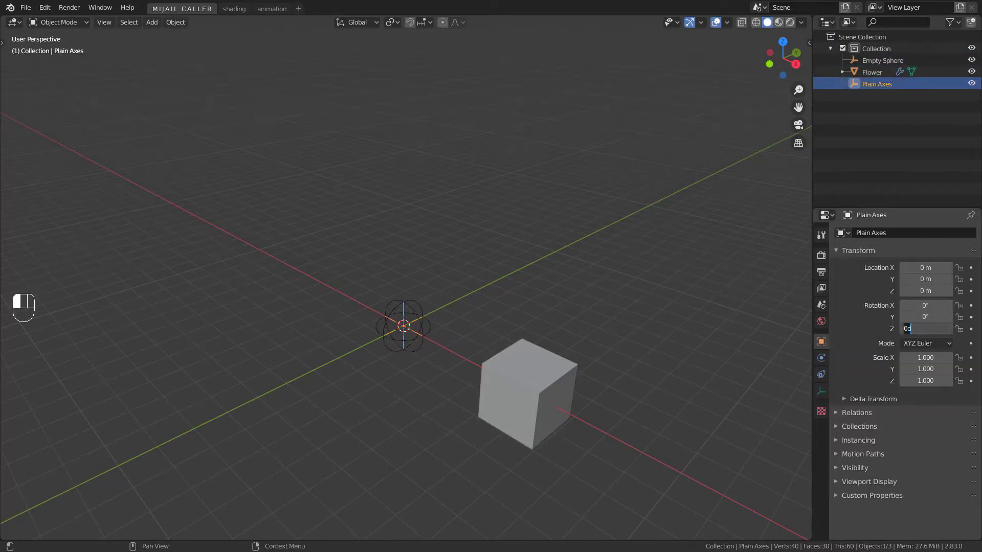
pyautogui.click(926, 329)
pyautogui.write('72')
pyautogui.press('Return')
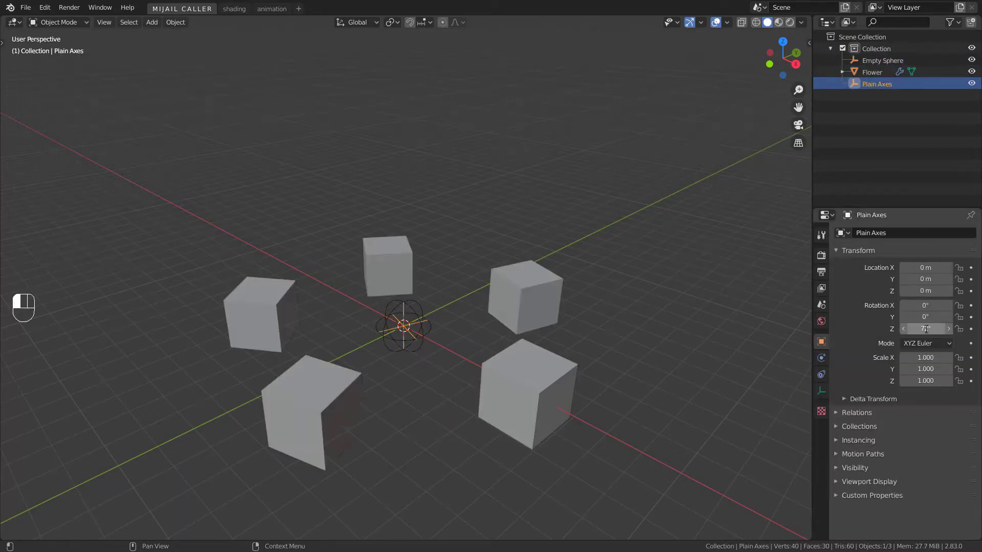
# - Scale the whole Flower cube mesh along X in Edit Mode and shift it along the X axis
pyautogui.moveTo(358, 389); pyautogui.dragTo(431, 403, button='middle')
pyautogui.click(567, 396)
pyautogui.press('Tab')
pyautogui.press('a')
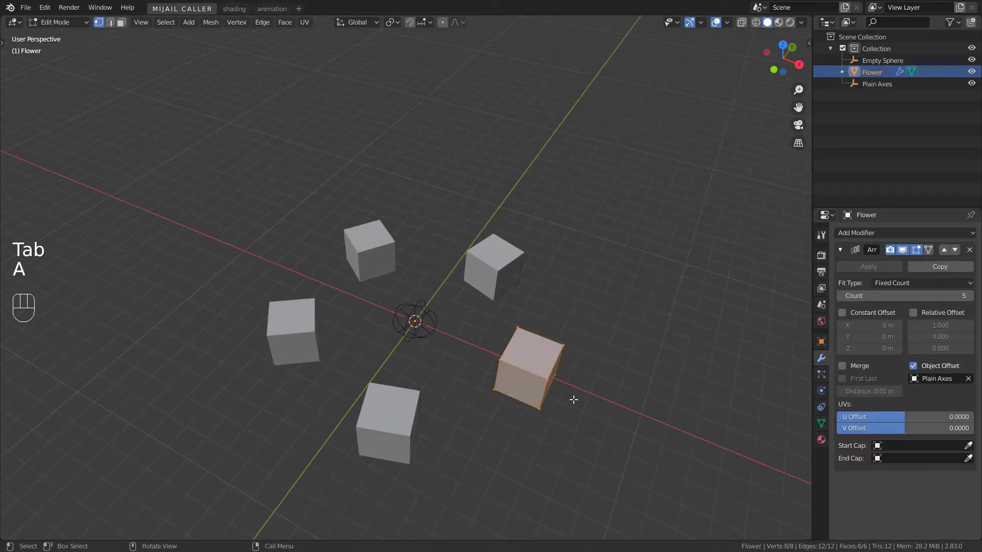
pyautogui.press('s')
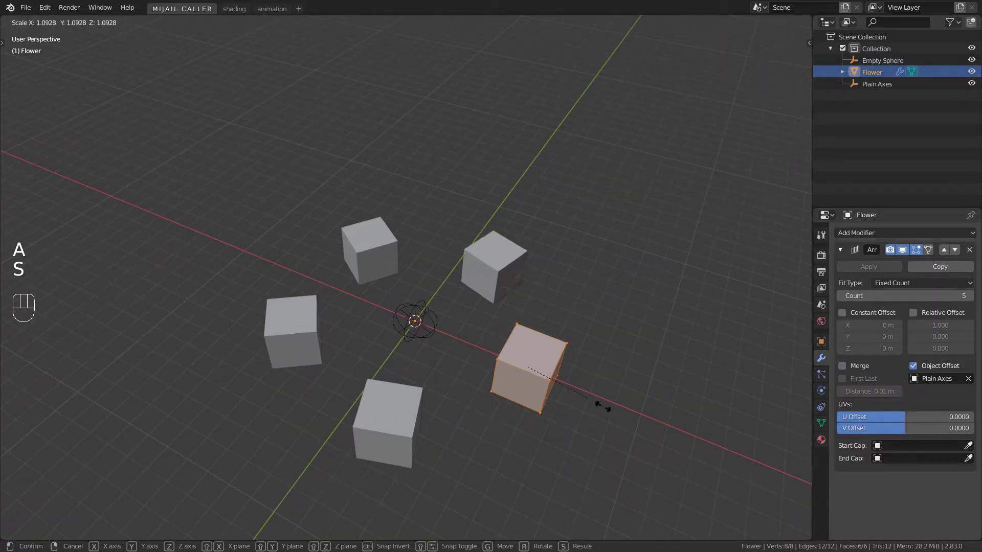
pyautogui.press('x')
pyautogui.click(649, 427)
pyautogui.press('g')
pyautogui.press('x')
pyautogui.click(615, 416)
# - Move the block's outer end face along the X axis using face selection
pyautogui.moveTo(616, 417); pyautogui.dragTo(548, 405, button='middle')
pyautogui.click(121, 22)
pyautogui.click(580, 397)
pyautogui.press('g')
pyautogui.press('x')
pyautogui.click(601, 410)
# - Scale the entire petal block down uniformly
pyautogui.press('Tab')
pyautogui.press('Tab')
pyautogui.press('a')
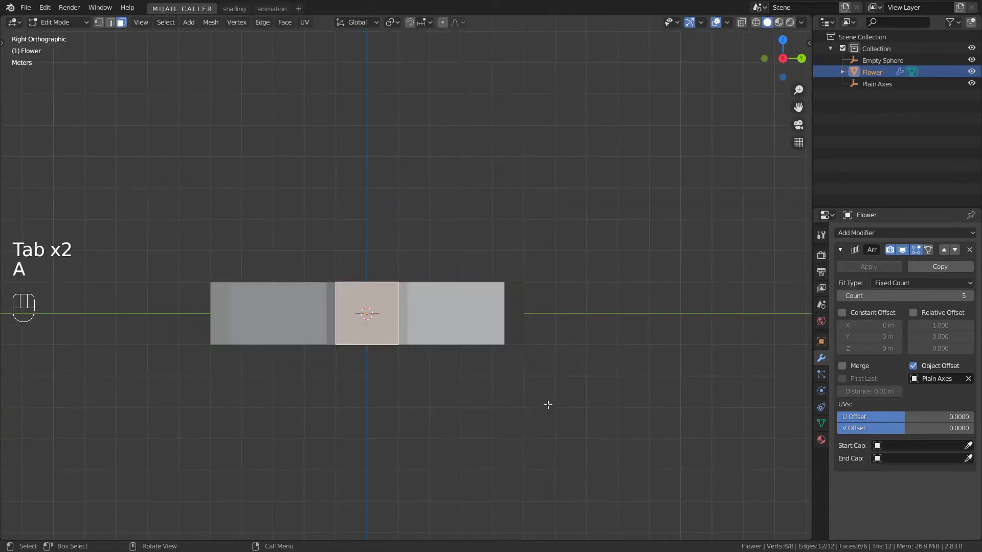
pyautogui.press('s')
pyautogui.click(503, 370)
# - Reposition the petal block along the X axis and adjust its scale along X
pyautogui.press('g')
pyautogui.press('x')
pyautogui.keyDown('alt'); pyautogui.moveTo(501, 371); pyautogui.dragTo(406, 262, button='middle'); pyautogui.keyUp('alt')
pyautogui.click(452, 407)
pyautogui.press('s')
pyautogui.press('x')
pyautogui.click(452, 410)
pyautogui.press('Tab')
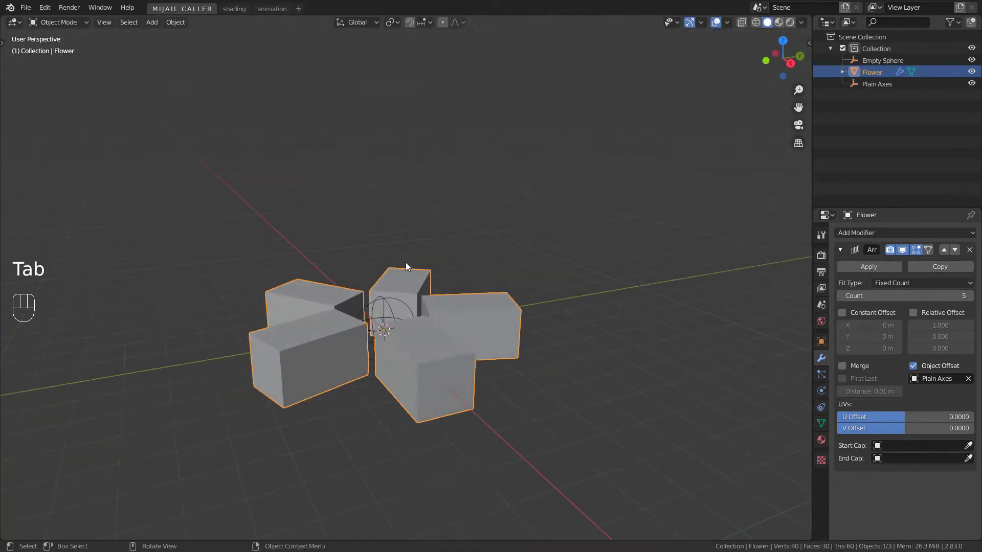
# - Delete the outer end face of the petal block
pyautogui.press('Tab')
pyautogui.click(449, 386)
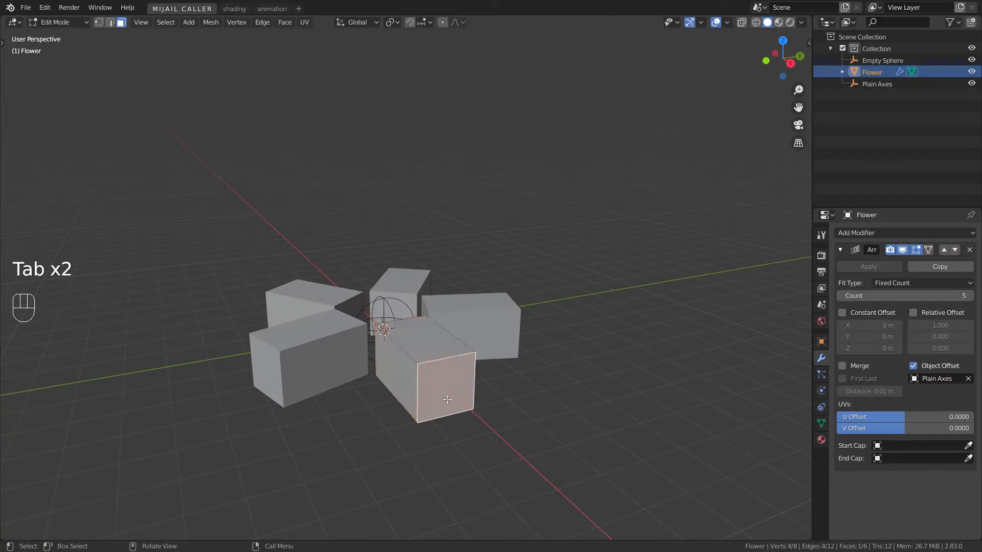
pyautogui.press('x')
pyautogui.click(389, 426)
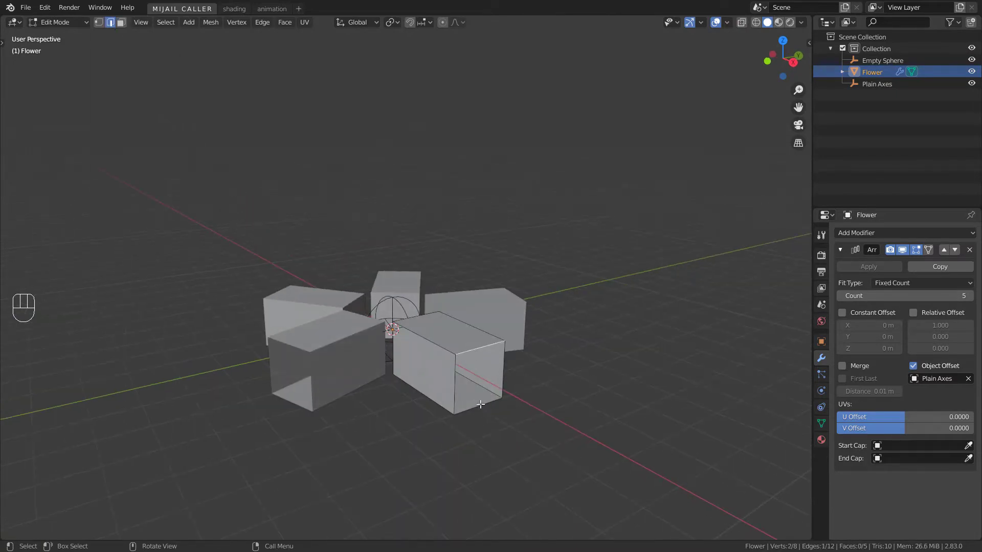
# - Extrude the upper and lower edges of the block's open end outward along X
pyautogui.keyDown('shift'); pyautogui.click(481, 404); pyautogui.keyUp('shift')
pyautogui.press('KP_1')
pyautogui.press('e')
pyautogui.press('x')
pyautogui.click(652, 362)
pyautogui.press('s')
pyautogui.click(667, 376)
pyautogui.moveTo(665, 378); pyautogui.dragTo(587, 410, button='middle')
pyautogui.hotkey('ctrl', 'z')
# - Spread the extruded upper and lower edges apart by scaling them about 1.35 along Z
pyautogui.press('KP_1')
pyautogui.press('s')
pyautogui.press('z')
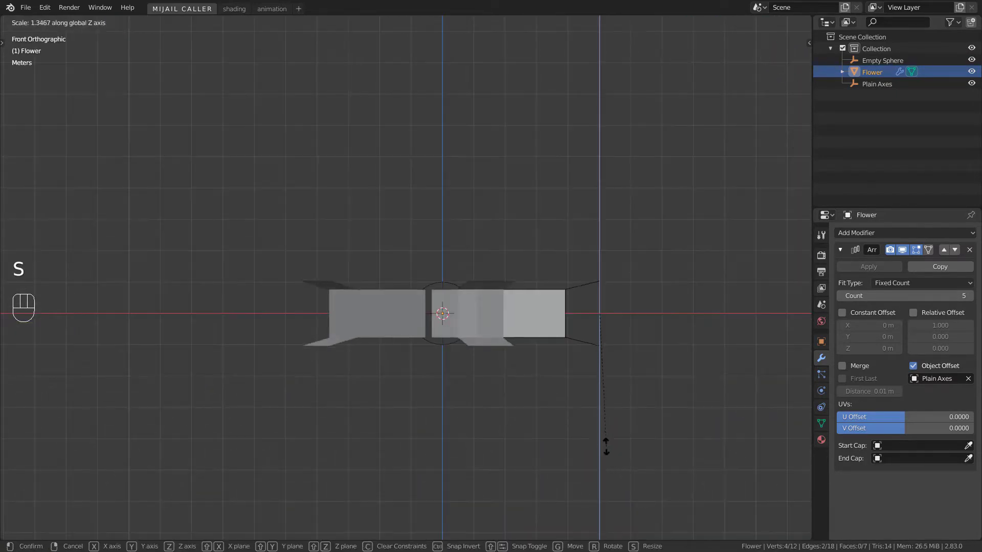
pyautogui.click(606, 447)
pyautogui.moveTo(606, 446); pyautogui.dragTo(521, 473, button='middle')
# - Extrude the two vertical side edges of the open end outward along X
pyautogui.click(454, 361)
pyautogui.keyDown('shift'); pyautogui.click(396, 320); pyautogui.keyUp('shift')
pyautogui.keyDown('alt'); pyautogui.moveTo(476, 409); pyautogui.dragTo(483, 481, button='middle'); pyautogui.keyUp('alt')
pyautogui.press('e')
pyautogui.press('x')
pyautogui.click(482, 515)
# - Flare the extruded side edges by scaling them about 1.72 along Y and return to Object Mode
pyautogui.press('s')
pyautogui.press('y')
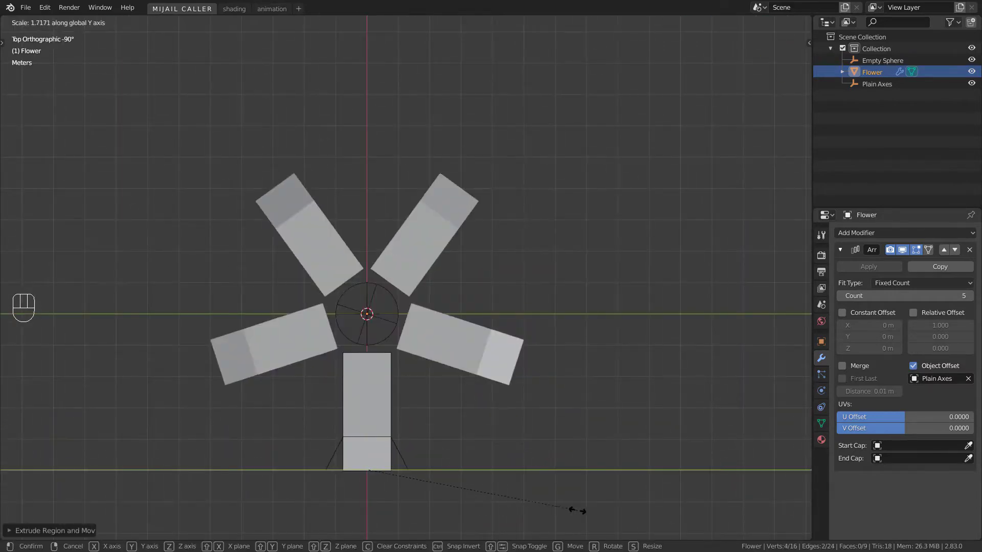
pyautogui.click(578, 510)
pyautogui.press('Tab')
# - Add a Subdivision Surface modifier with viewport subdivisions of 2 to the Flower object
pyautogui.moveTo(578, 510); pyautogui.dragTo(469, 376, button='middle')
pyautogui.hotkey('alt', 'a')
pyautogui.click(469, 377)
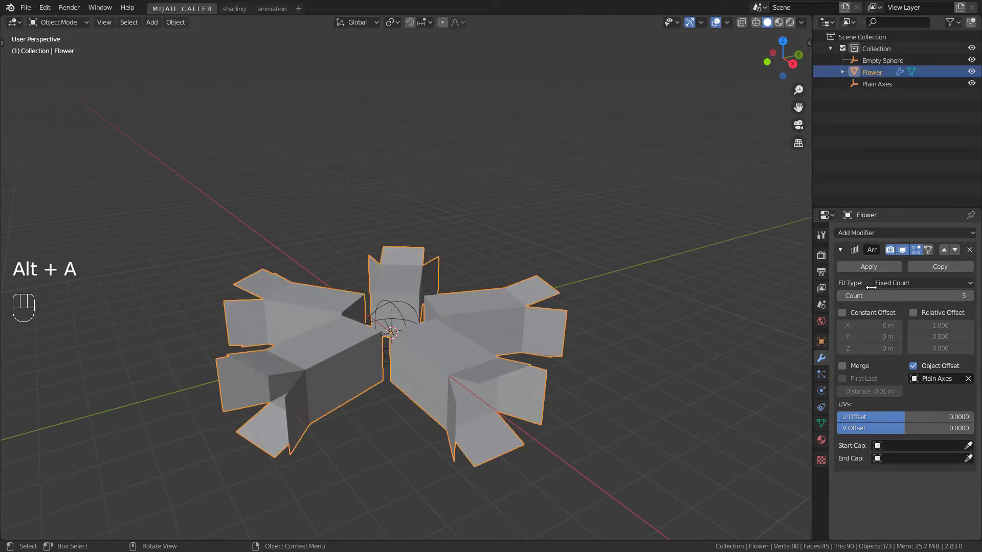
pyautogui.click(842, 250)
pyautogui.click(854, 234)
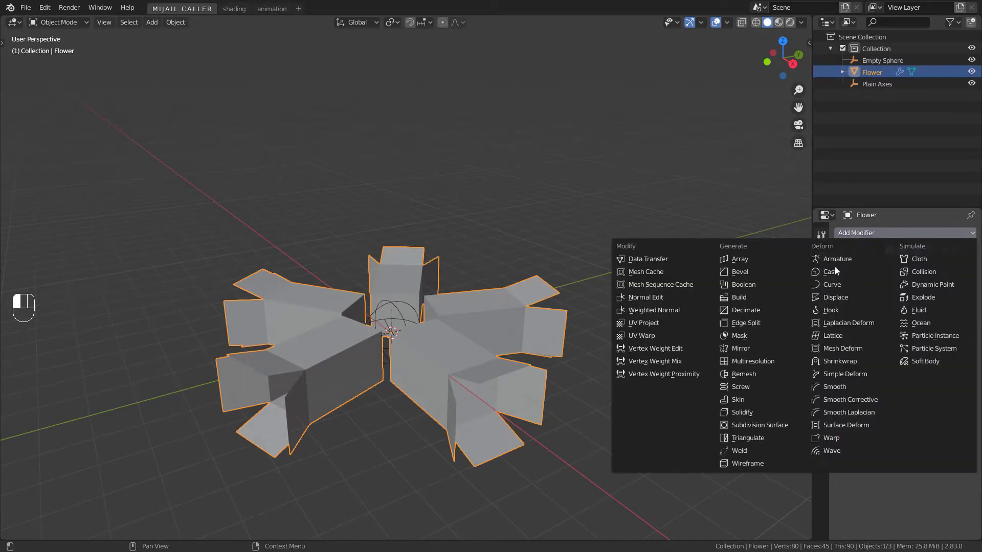
pyautogui.click(764, 424)
pyautogui.moveTo(491, 428); pyautogui.dragTo(581, 427, button='middle')
# - Move the petal's inner end face more than 0.5 m toward the center along X
pyautogui.press('Tab')
pyautogui.press('Tab')
pyautogui.press('Tab')
pyautogui.click(504, 333)
pyautogui.press('g')
pyautogui.press('x')
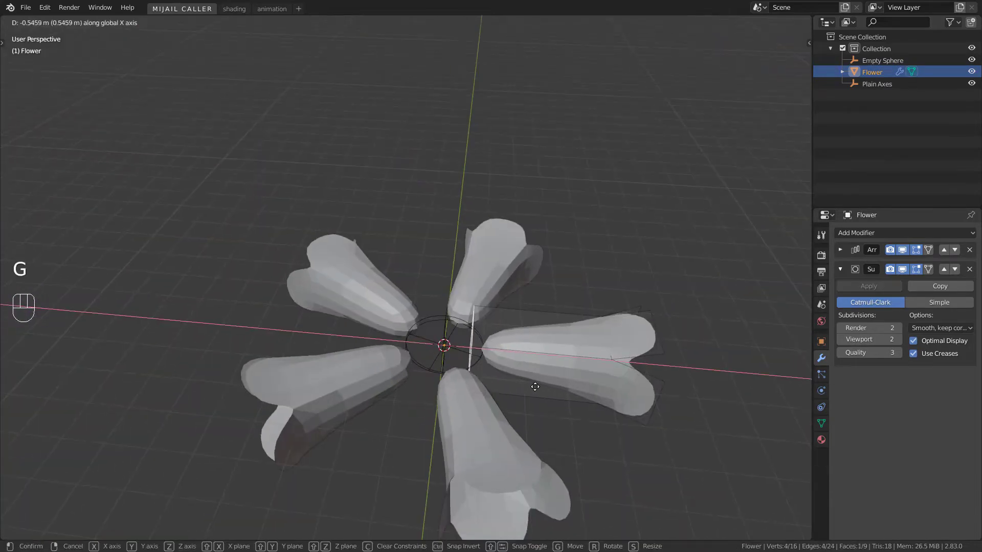
pyautogui.click(522, 381)
pyautogui.hotkey('ctrl', 'r')
pyautogui.click(518, 353)
pyautogui.hotkey('ctrl', 'z')
# - Return to Object Mode and apply the Flower's Subdivision Surface modifier
pyautogui.press('Tab')
pyautogui.hotkey('alt', 'a')
pyautogui.moveTo(518, 353); pyautogui.dragTo(731, 357, button='middle')
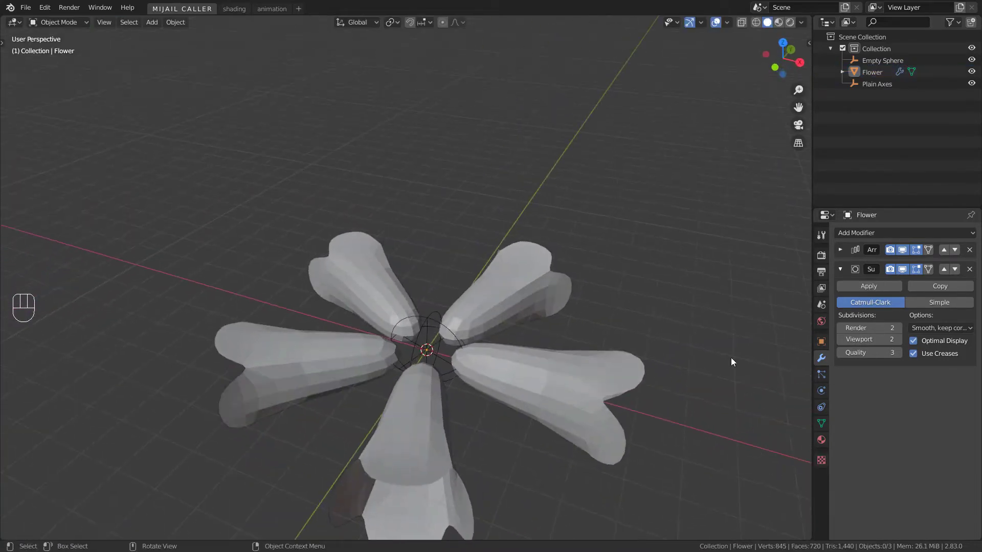
pyautogui.moveTo(673, 385); pyautogui.dragTo(496, 384, button='middle')
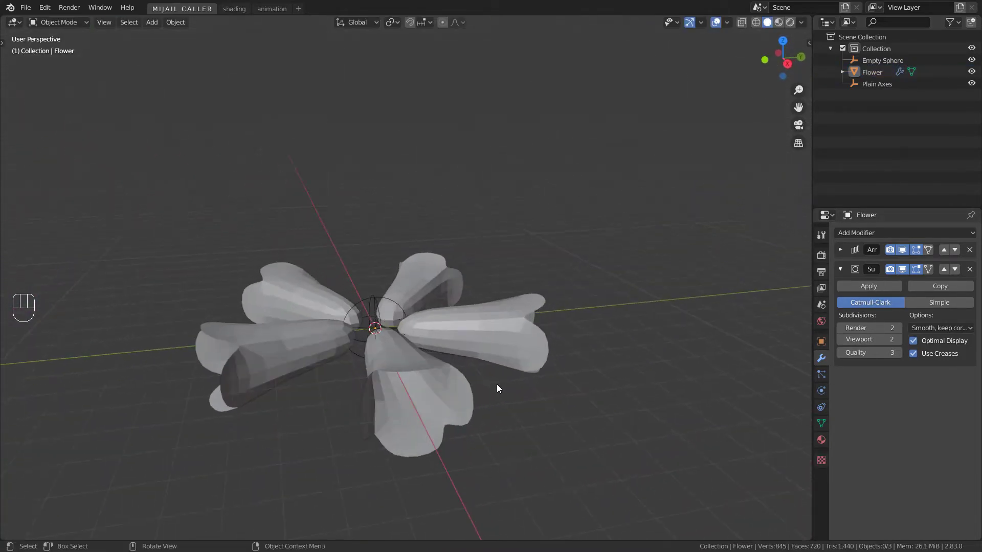
pyautogui.click(475, 385)
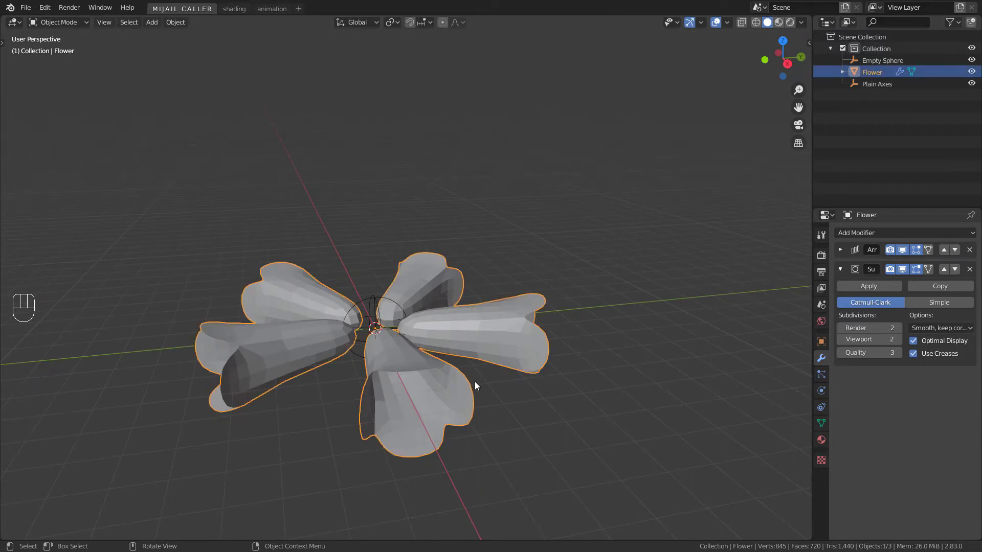
pyautogui.click(869, 286)
pyautogui.rightClick(401, 351)
pyautogui.moveTo(401, 351); pyautogui.dragTo(474, 422, button='middle')
pyautogui.rightClick(423, 360)
pyautogui.click(422, 363)
pyautogui.scroll(2, 474, 421)
pyautogui.scroll(-2, 473, 422)
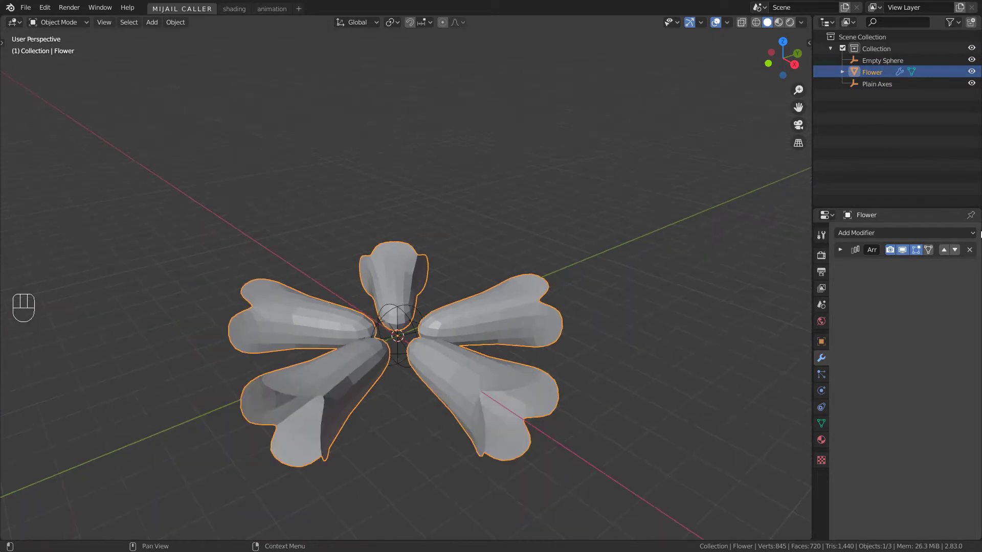
# - Add a second Array modifier to the Flower with its relative offset set to 0 in X and 1 in Z
pyautogui.click(910, 234)
pyautogui.click(788, 265)
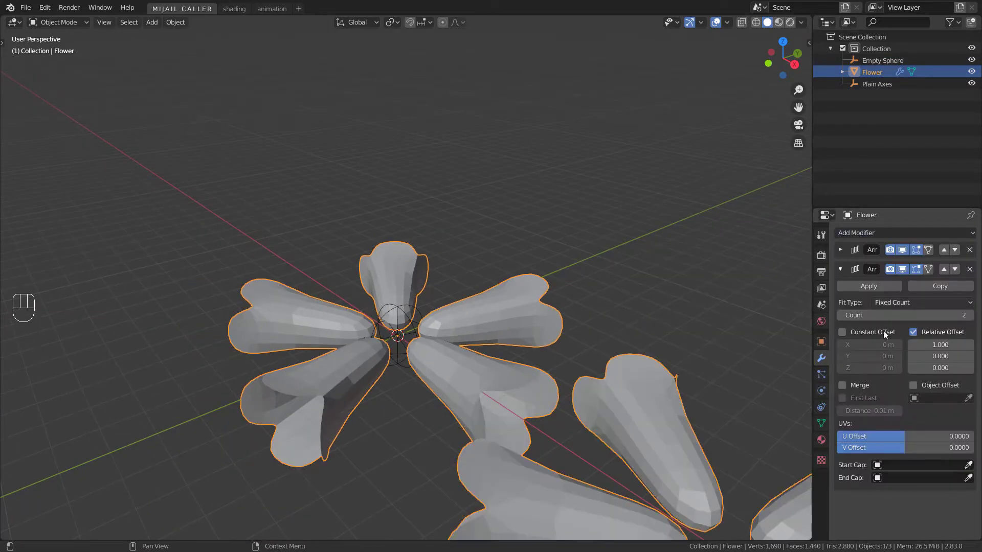
pyautogui.click(921, 345)
pyautogui.write('0')
pyautogui.press('Return')
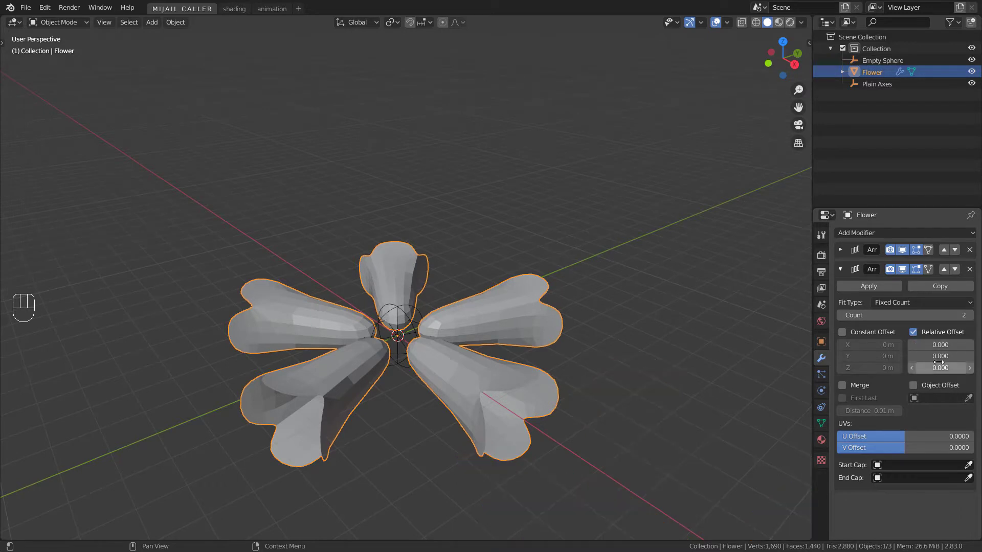
pyautogui.write('1')
pyautogui.press('Return')
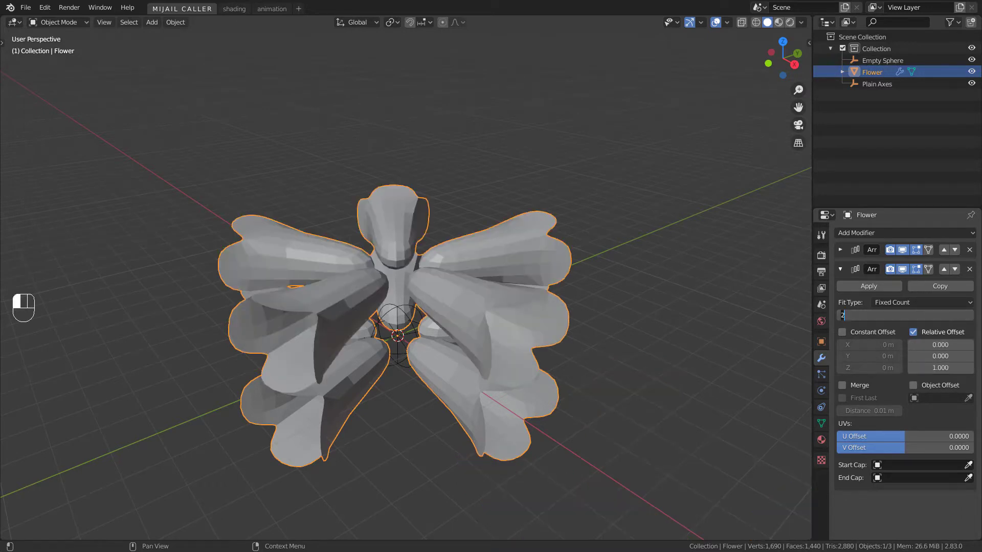
# - Set the second Array modifier's count to 30
pyautogui.click(934, 319)
pyautogui.write('30')
pyautogui.press('Return')
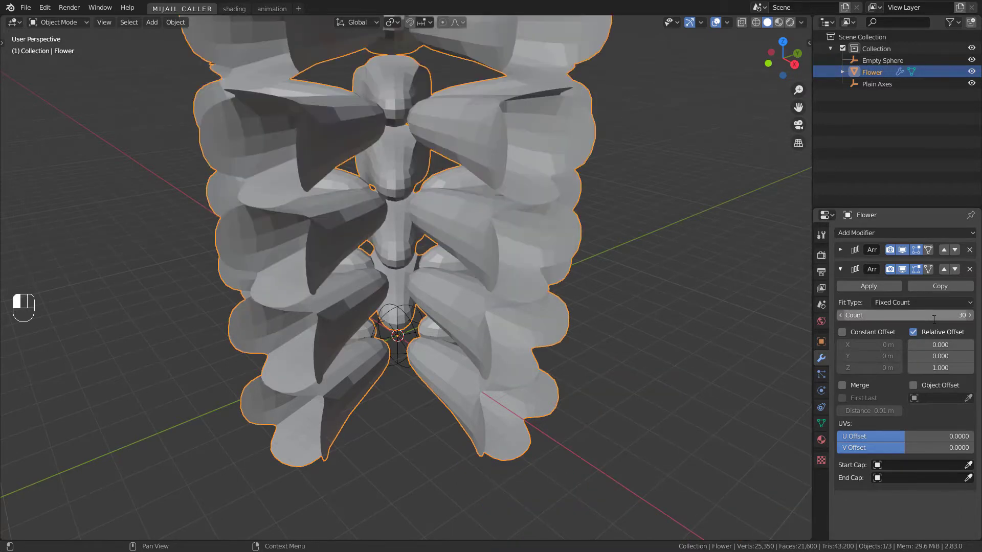
# - Enable Object Offset on the second Array modifier and assign Empty Sphere as its offset object
pyautogui.scroll(-6, 445, 355)
pyautogui.moveTo(454, 333); pyautogui.dragTo(481, 334, button='middle')
pyautogui.scroll(2, 482, 334)
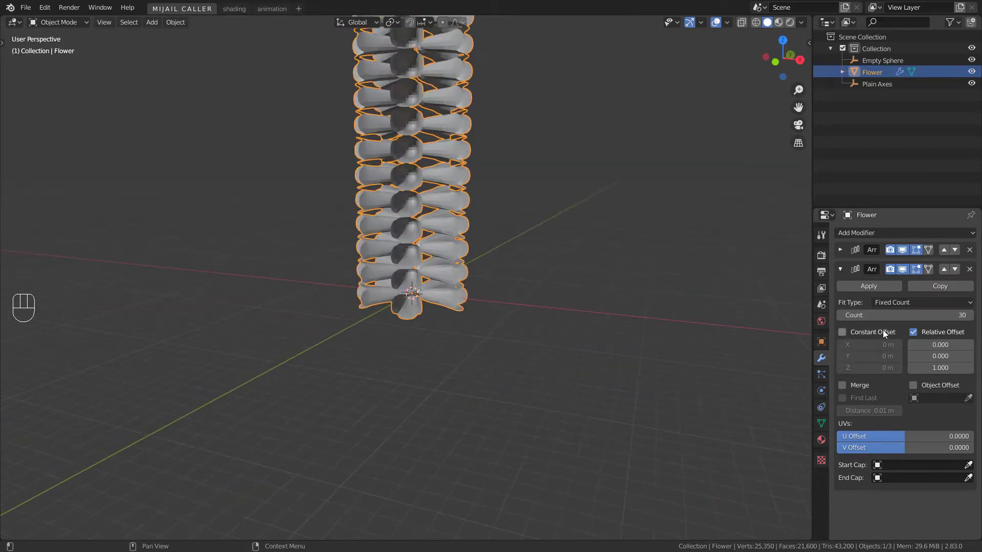
pyautogui.click(913, 385)
pyautogui.click(941, 398)
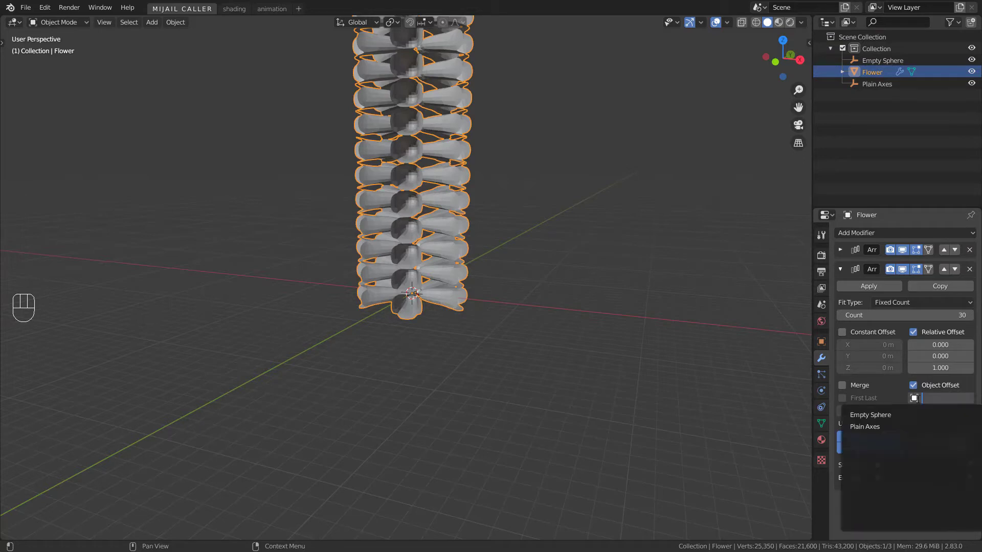
pyautogui.click(890, 415)
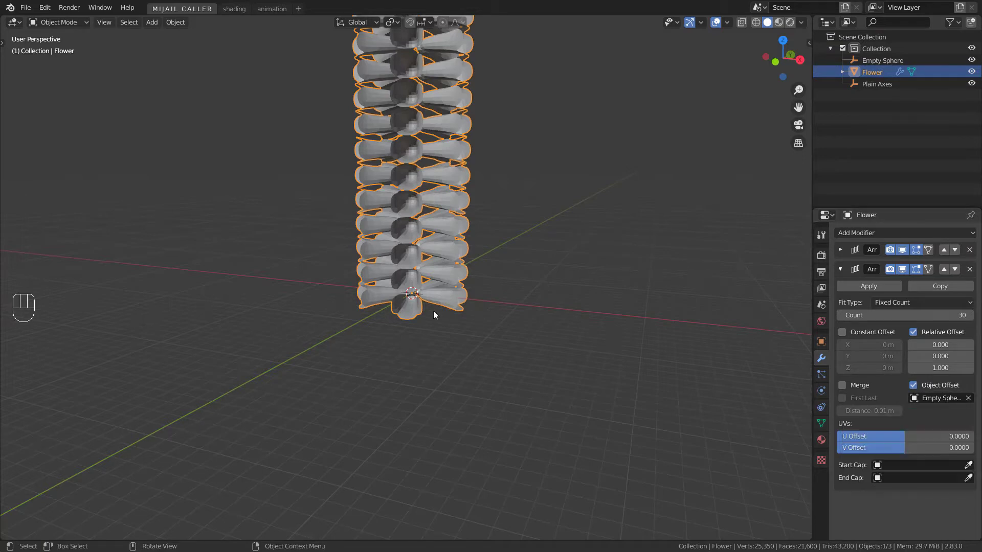
# - Twist the stacked flower layers by rotating Empty Sphere to about 22.3° around Z
pyautogui.click(876, 60)
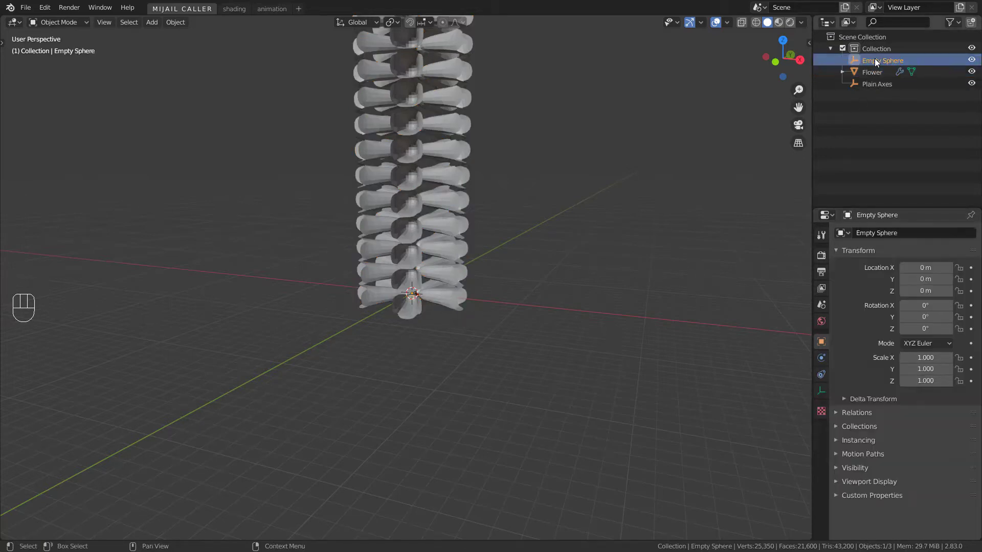
pyautogui.moveTo(926, 329)
pyautogui.mouseDown()
pyautogui.moveTo(950, 329)
pyautogui.moveTo(911, 329)
pyautogui.mouseUp()
pyautogui.keyDown('alt'); pyautogui.moveTo(424, 307); pyautogui.dragTo(367, 307, button='middle'); pyautogui.keyUp('alt')
pyautogui.scroll(7, 367, 307)
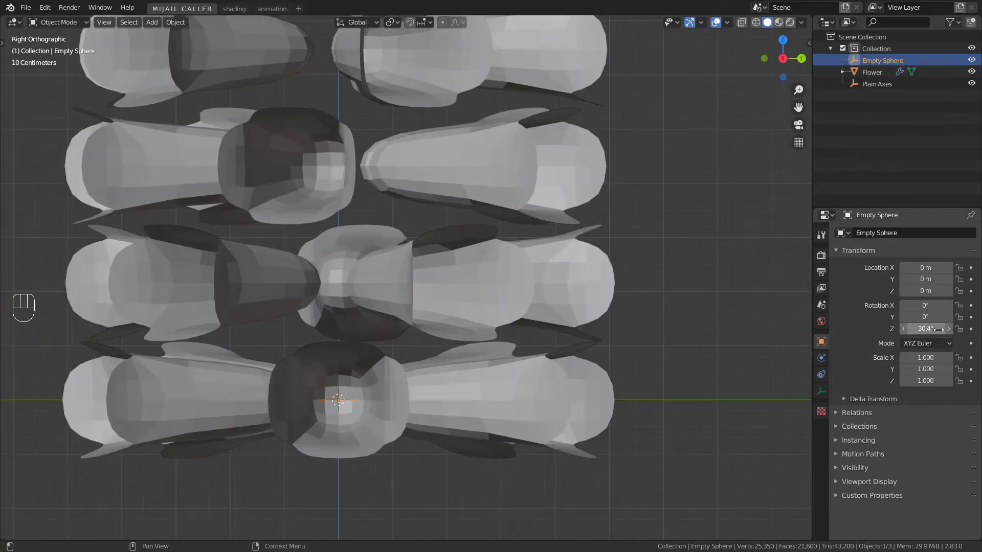
pyautogui.moveTo(927, 329); pyautogui.dragTo(918, 329)
pyautogui.scroll(-11, 376, 302)
pyautogui.moveTo(376, 302); pyautogui.dragTo(443, 330, button='middle')
pyautogui.scroll(3, 443, 329)
# - Tighten the Flower's layer spacing by setting the second Array modifier's relative Z offset to 0.85, and deselect everything
pyautogui.click(442, 330)
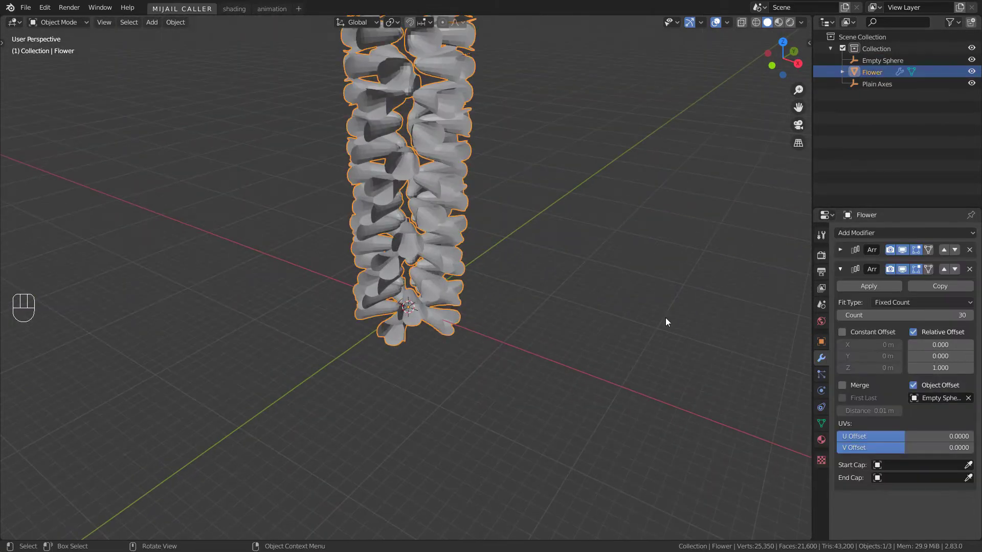
pyautogui.moveTo(940, 368); pyautogui.dragTo(930, 368)
pyautogui.scroll(9, 439, 391)
pyautogui.moveTo(439, 390); pyautogui.dragTo(518, 352, button='middle')
pyautogui.scroll(-3, 518, 352)
pyautogui.moveTo(946, 368); pyautogui.dragTo(951, 368)
pyautogui.moveTo(632, 355); pyautogui.dragTo(573, 388, button='middle')
pyautogui.scroll(-2, 572, 387)
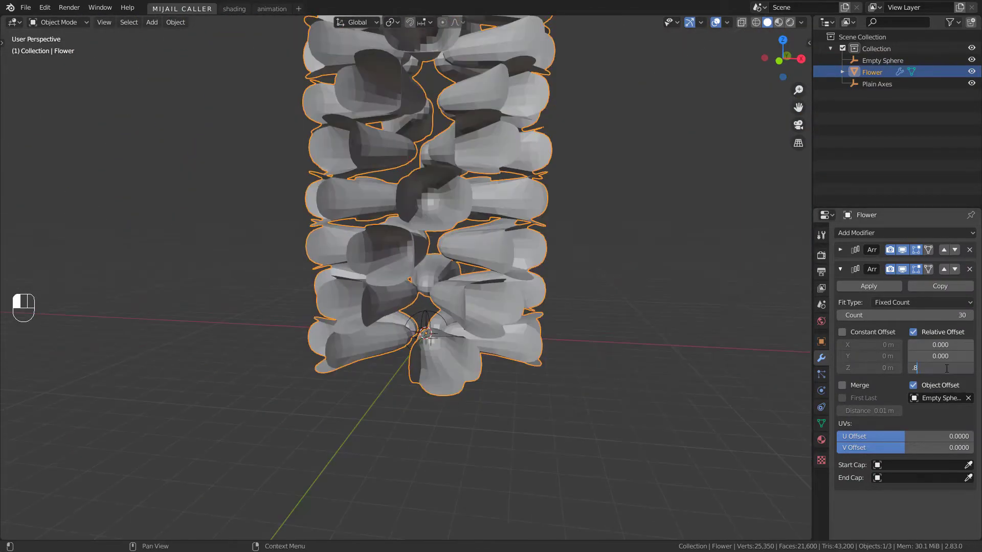
pyautogui.moveTo(947, 367); pyautogui.dragTo(944, 368)
pyautogui.hotkey('alt', 'a')
# - Taper the flower stack upward by scaling Empty Sphere down to about 0.951
pyautogui.moveTo(524, 345); pyautogui.dragTo(488, 335, button='middle')
pyautogui.scroll(-7, 455, 286)
pyautogui.keyDown('shift'); pyautogui.moveTo(453, 266); pyautogui.dragTo(414, 430, button='middle'); pyautogui.keyUp('shift')
pyautogui.keyDown('shift'); pyautogui.moveTo(414, 429); pyautogui.dragTo(516, 380, button='middle'); pyautogui.keyUp('shift')
pyautogui.scroll(3, 459, 370)
pyautogui.click(900, 60)
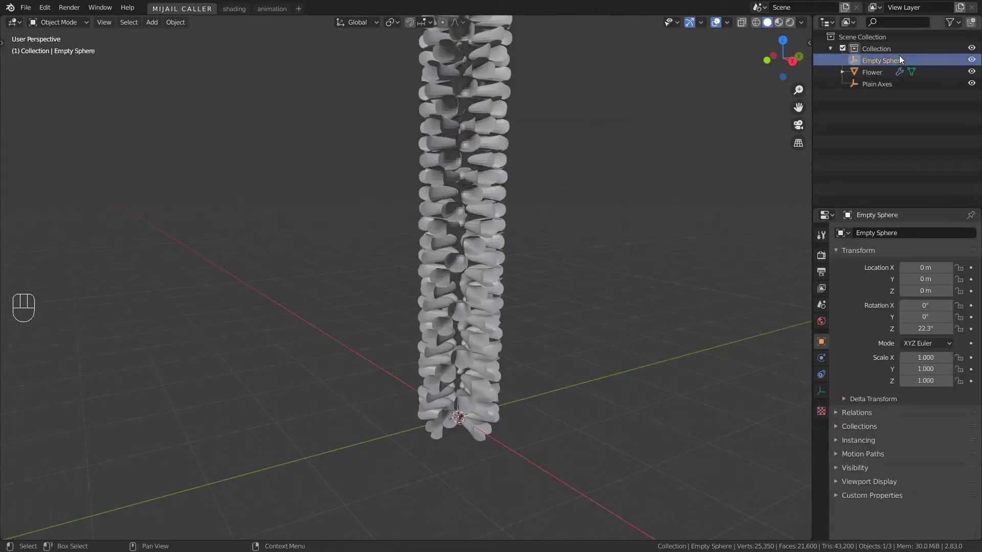
pyautogui.press('s')
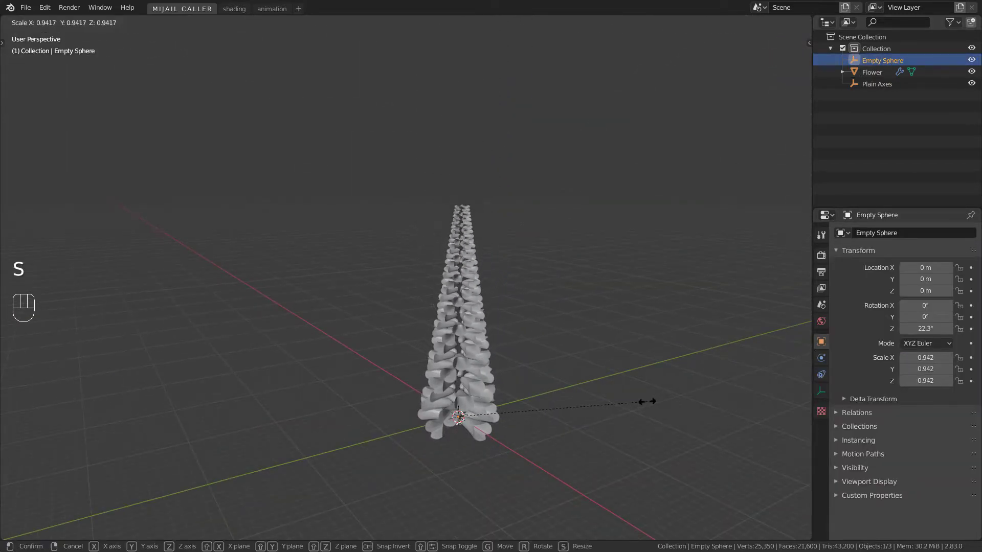
pyautogui.click(647, 402)
pyautogui.scroll(3, 512, 402)
pyautogui.moveTo(482, 403); pyautogui.dragTo(568, 391, button='middle')
pyautogui.press('s')
pyautogui.click(579, 390)
pyautogui.moveTo(500, 393); pyautogui.dragTo(469, 391, button='middle')
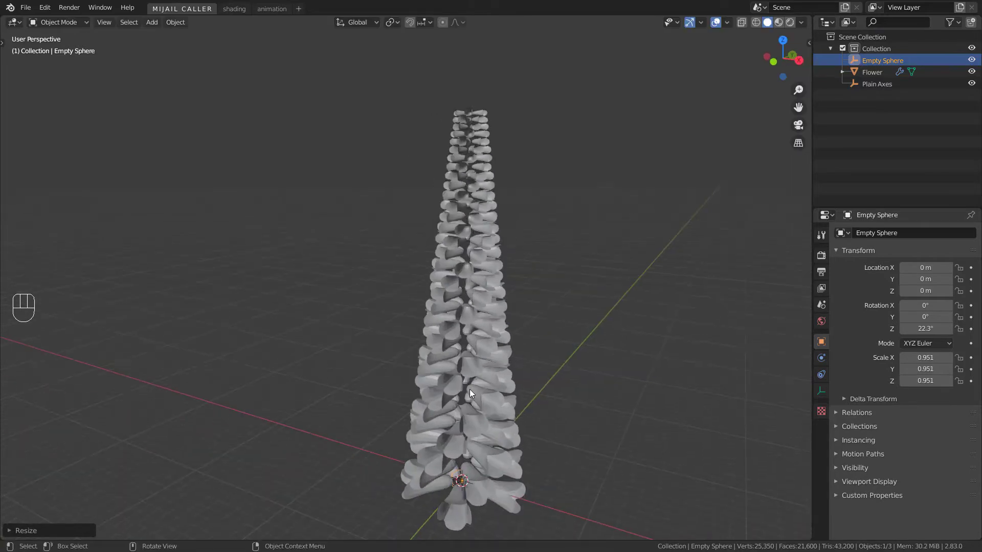
# - Increase the Flower's second Array modifier count to 33
pyautogui.click(470, 390)
pyautogui.click(970, 316)
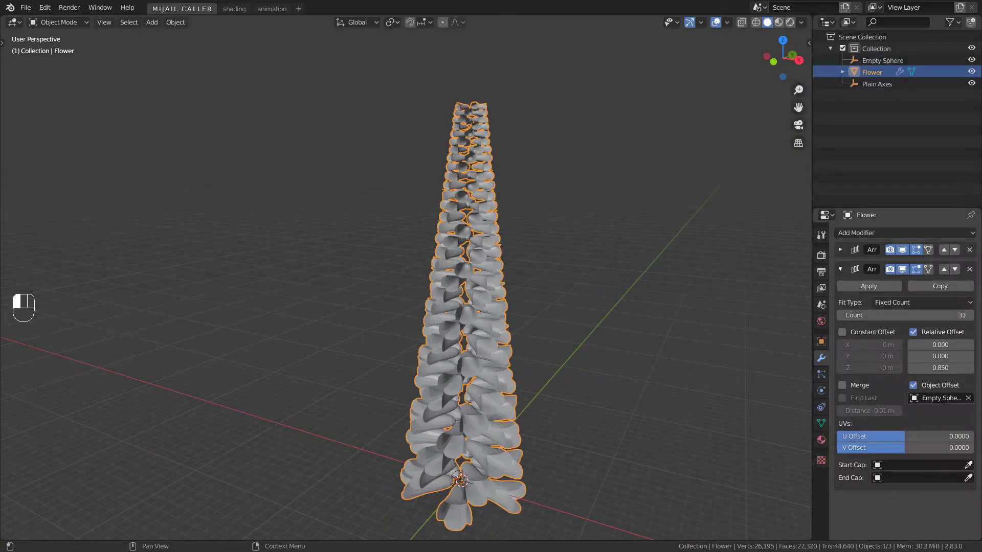
pyautogui.click(970, 315)
pyautogui.click(970, 316)
pyautogui.scroll(-2, 646, 394)
pyautogui.press('Tab')
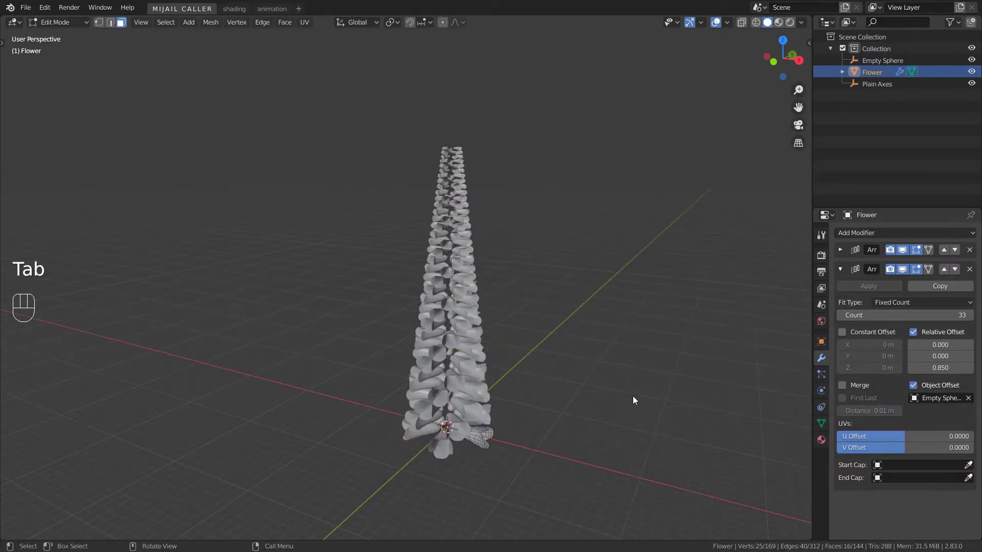
pyautogui.moveTo(633, 399); pyautogui.dragTo(477, 389, button='middle')
pyautogui.press('Tab')
# - Add a curve Path at the origin and rotate it around Y so it stands upright
pyautogui.hotkey('alt', 'a')
pyautogui.hotkey('shift', 'a')
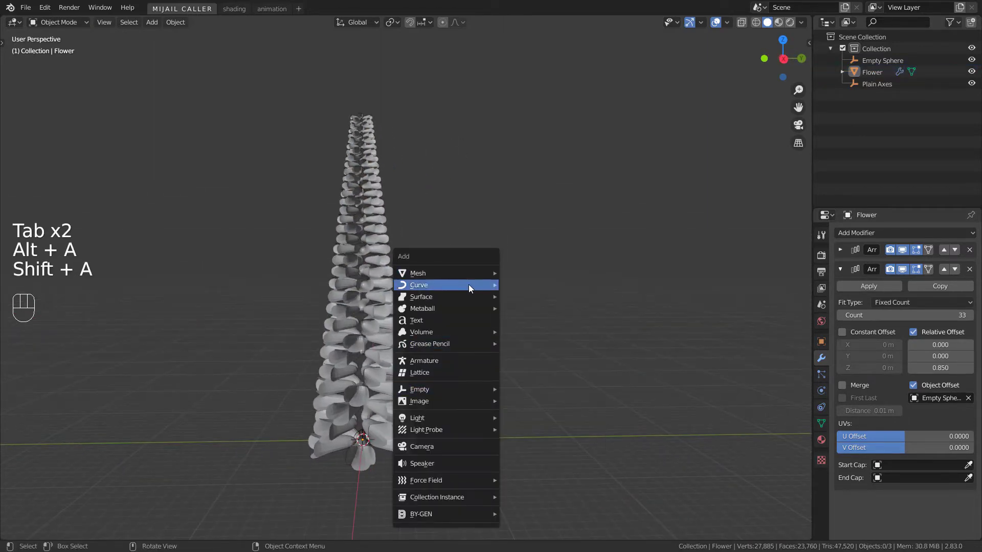
pyautogui.moveTo(468, 284)
pyautogui.click(544, 336)
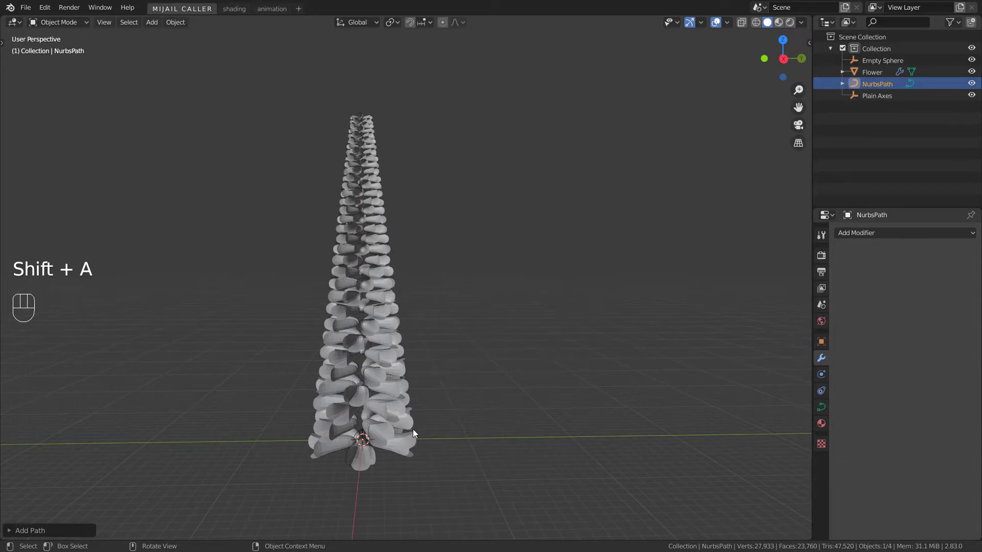
pyautogui.scroll(-1, 404, 435)
pyautogui.click(21, 530)
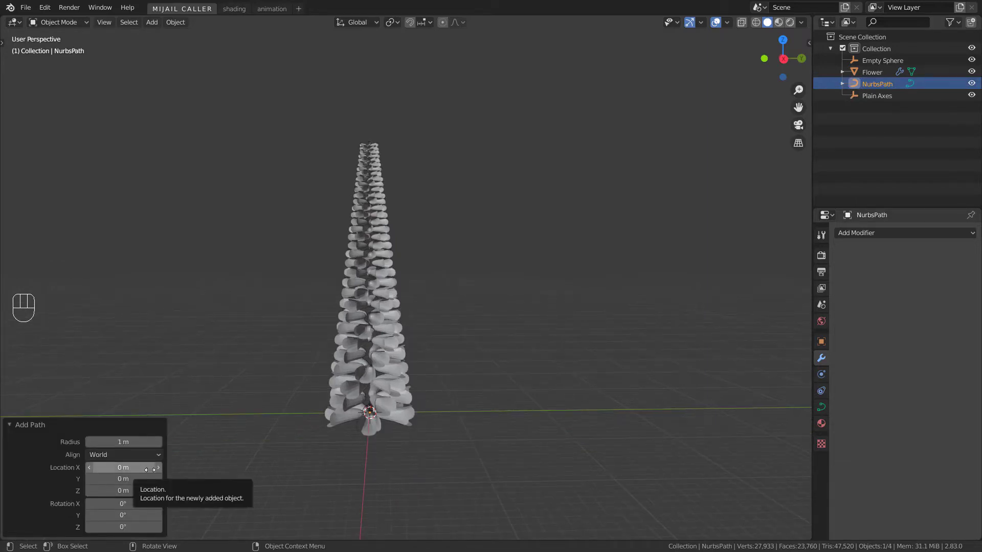
pyautogui.click(122, 515)
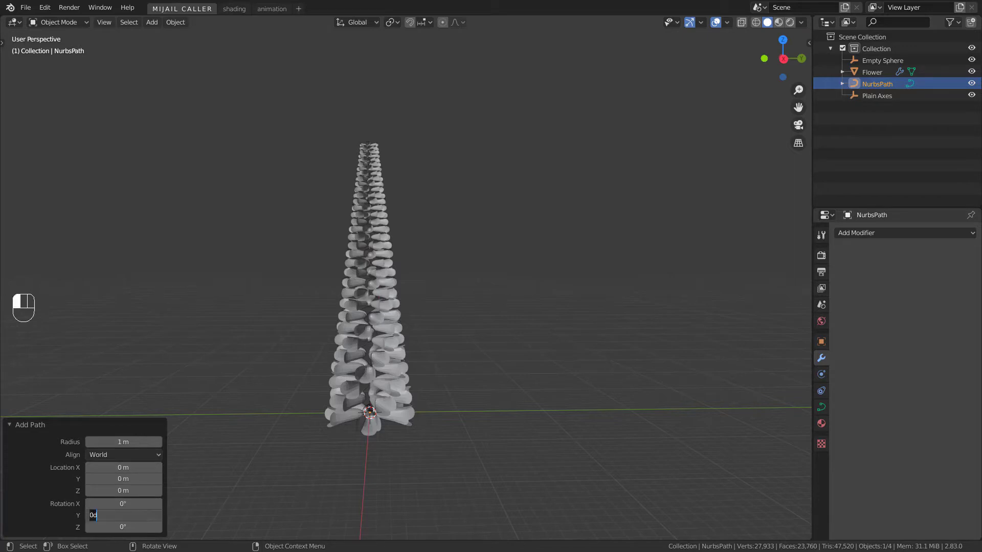
pyautogui.press('Return')
# - Scale the path's control points up more than 6.4 times in Edit Mode, and return to Object Mode
pyautogui.press('Tab')
pyautogui.moveTo(358, 465); pyautogui.dragTo(485, 354, button='middle')
pyautogui.scroll(2, 414, 417)
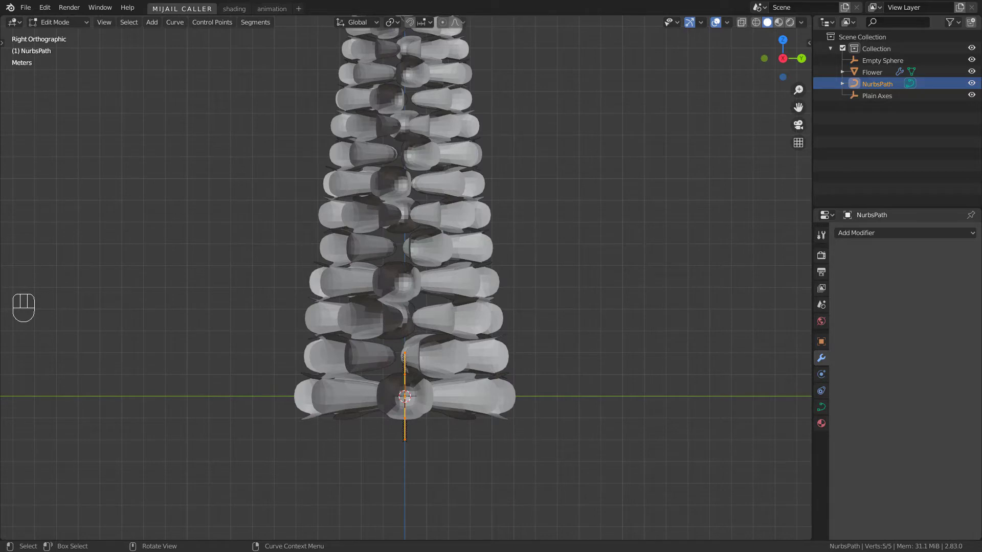
pyautogui.press('s')
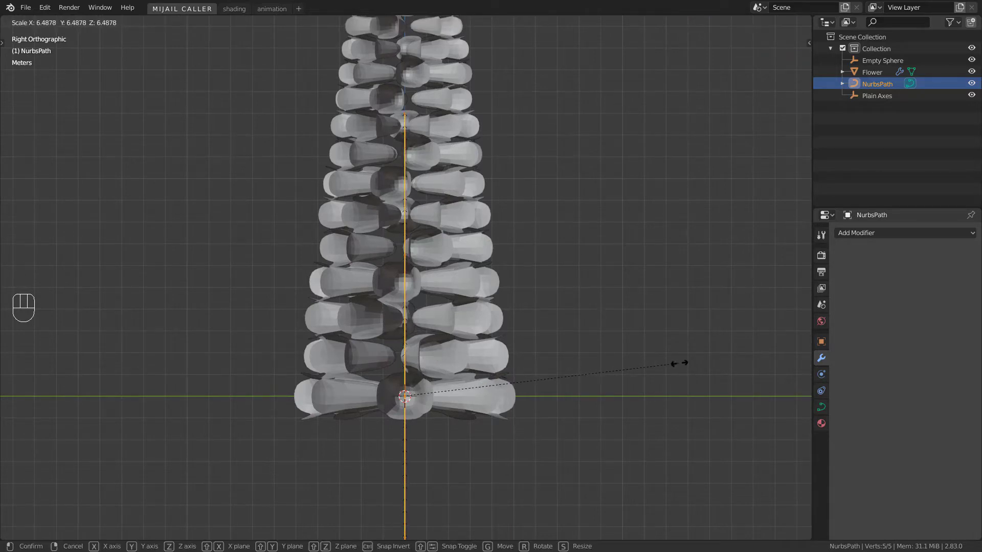
pyautogui.click(714, 366)
pyautogui.scroll(-4, 543, 394)
pyautogui.press('Tab')
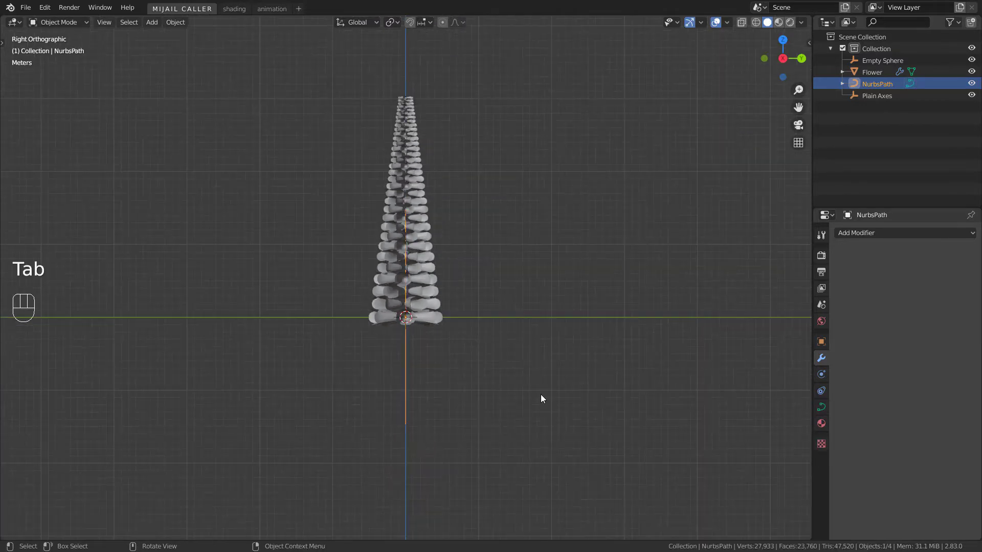
# - Thicken the path into a stem with a bevel depth of 0.06 m
pyautogui.moveTo(541, 394)
pyautogui.mouseDown(button='middle')
pyautogui.moveTo(565, 401)
pyautogui.moveTo(536, 405)
pyautogui.mouseUp(button='middle')
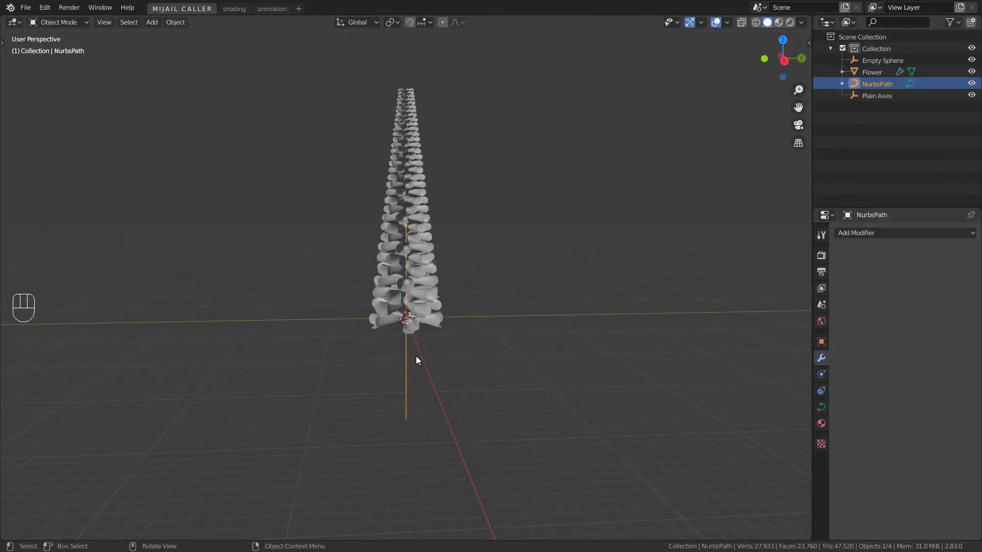
pyautogui.click(821, 407)
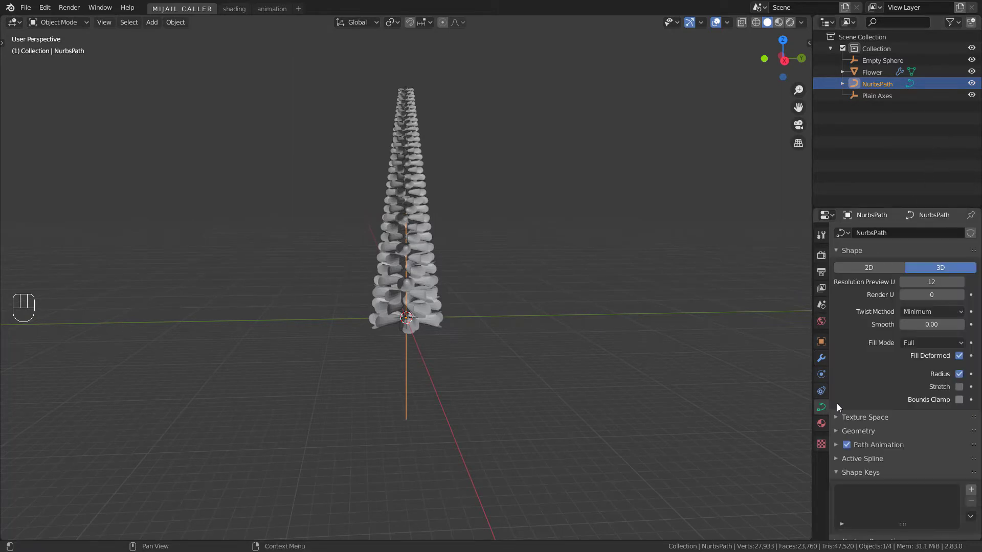
pyautogui.click(837, 433)
pyautogui.scroll(-2, 857, 440)
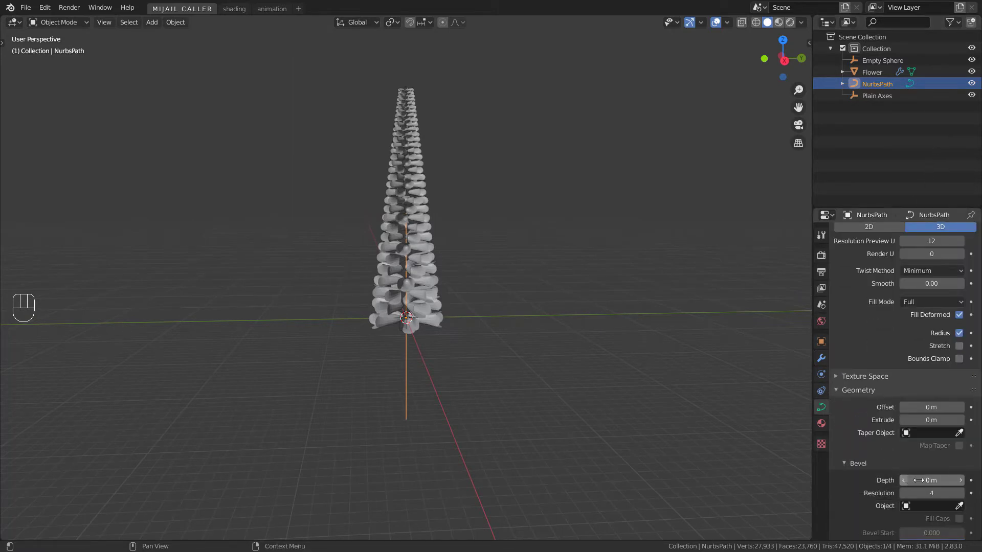
pyautogui.moveTo(928, 481); pyautogui.dragTo(938, 481)
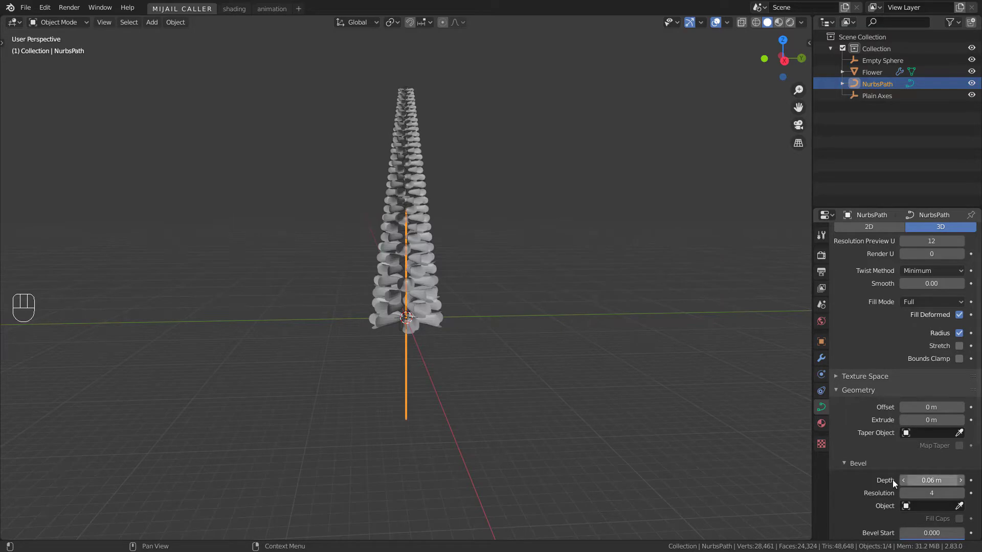
# - Add a Curve modifier to the Flower and assign NurbsPath as its deforming object
pyautogui.scroll(5, 428, 382)
pyautogui.moveTo(479, 427); pyautogui.dragTo(459, 415, button='middle')
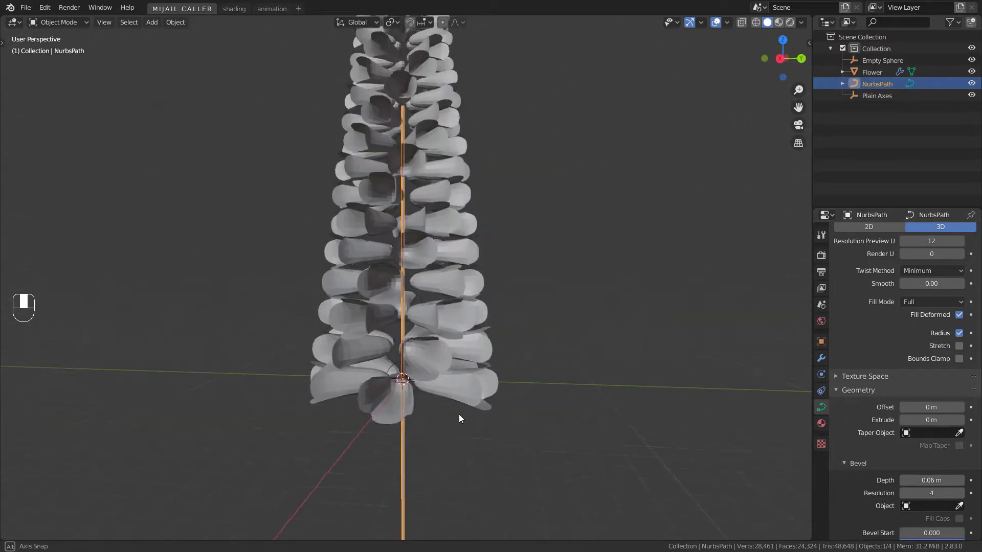
pyautogui.click(471, 389)
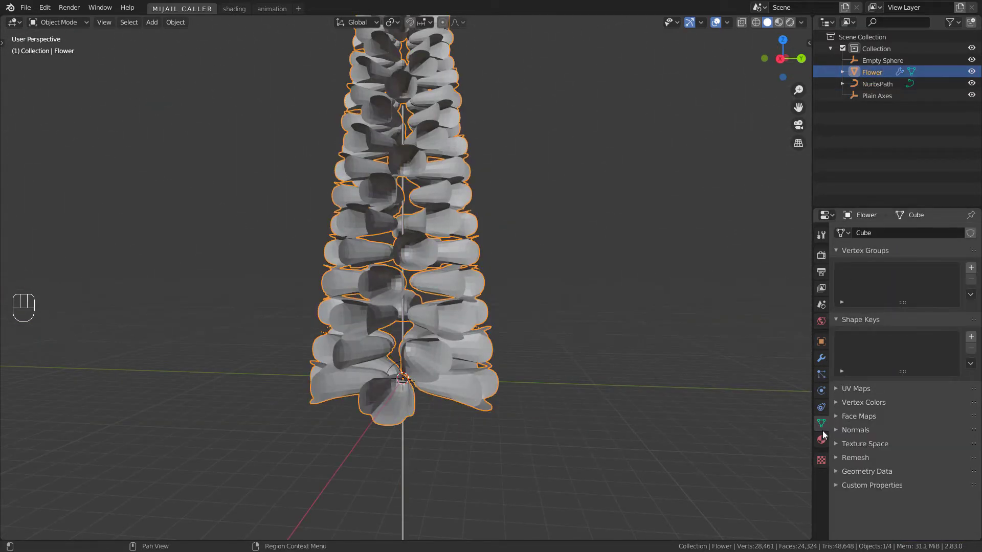
pyautogui.click(821, 358)
pyautogui.click(909, 233)
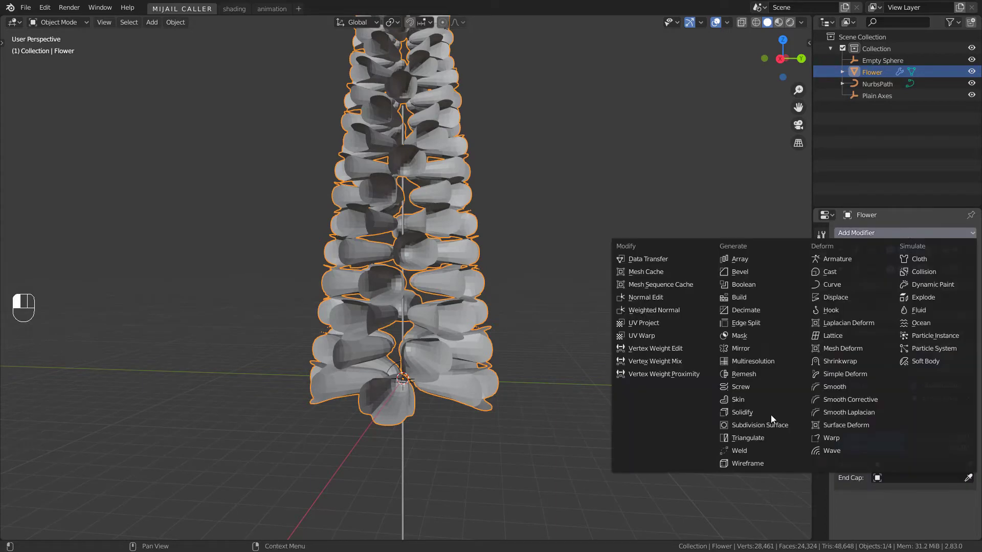
pyautogui.click(833, 284)
pyautogui.scroll(-2, 872, 478)
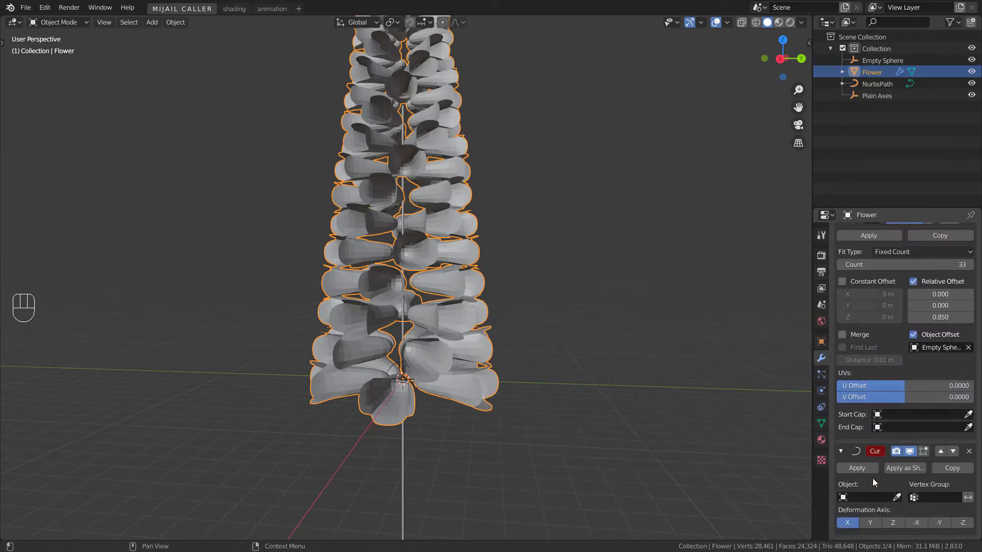
pyautogui.click(869, 497)
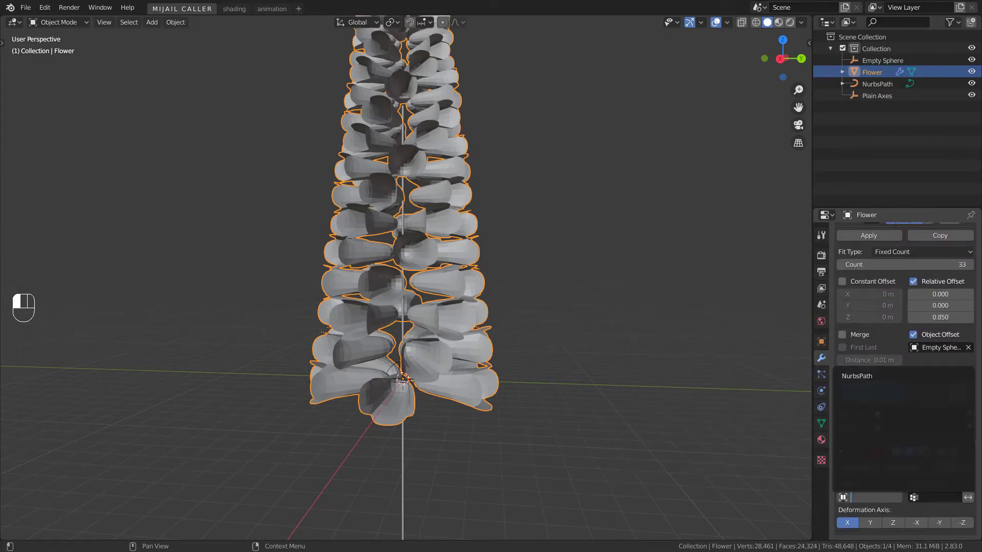
pyautogui.click(866, 379)
# - Edit NurbsPath from the right view and shift its lower intermediate control point slightly toward positive Y
pyautogui.scroll(-3, 557, 421)
pyautogui.keyDown('shift'); pyautogui.moveTo(493, 456); pyautogui.dragTo(462, 389, button='middle'); pyautogui.keyUp('shift')
pyautogui.scroll(4, 462, 382)
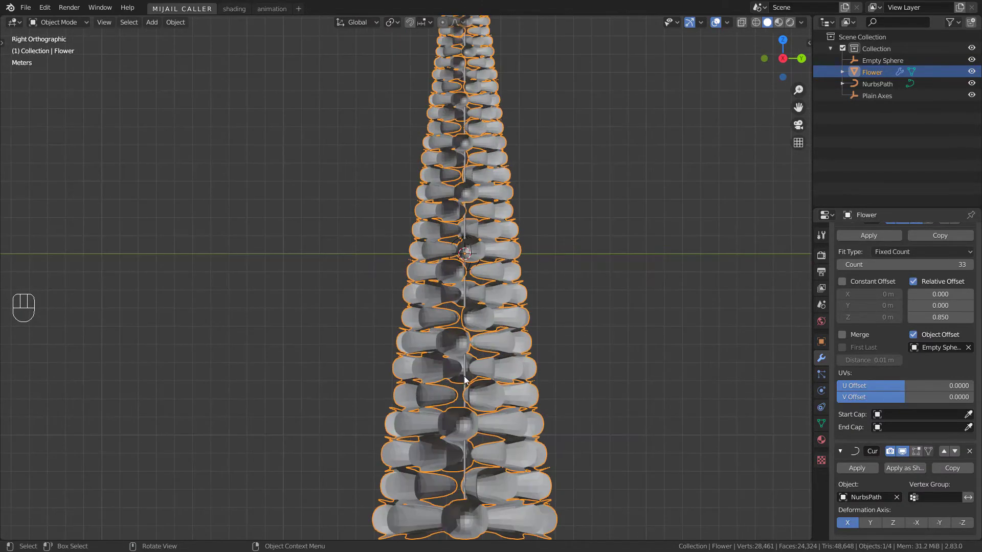
pyautogui.click(464, 378)
pyautogui.press('Tab')
pyautogui.press('g')
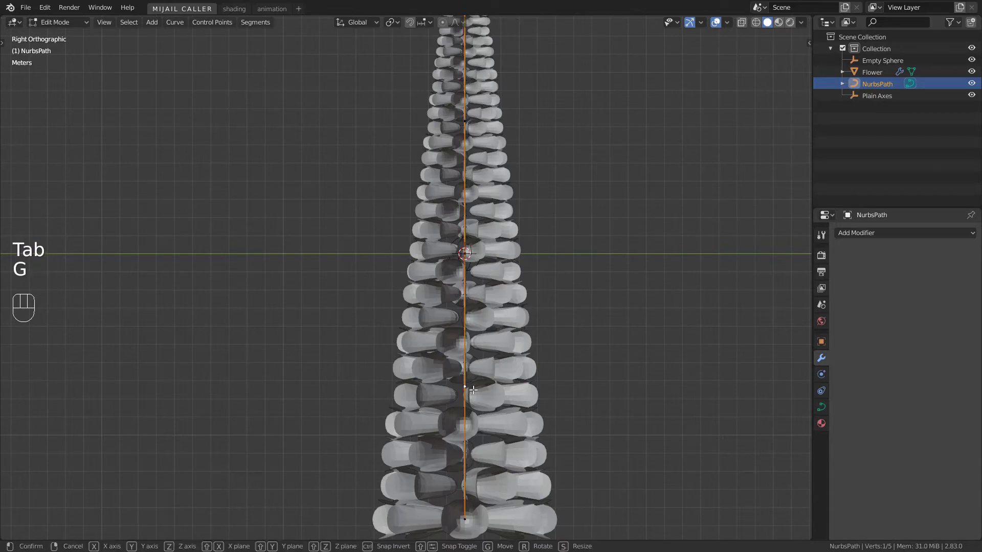
pyautogui.click(480, 398)
# - Bend the path by moving its middle control point toward negative Y and the one above toward positive Y
pyautogui.click(465, 254)
pyautogui.press('g')
pyautogui.click(409, 255)
pyautogui.click(465, 121)
pyautogui.press('g')
pyautogui.click(556, 136)
# - Shift the path's top control point toward negative Y in the side view
pyautogui.moveTo(398, 435)
pyautogui.mouseDown(button='middle')
pyautogui.moveTo(476, 440)
pyautogui.moveTo(409, 435)
pyautogui.mouseUp(button='middle')
pyautogui.click(432, 177)
pyautogui.press('g')
pyautogui.click(384, 175)
# - From the back view, move the path's upper intermediate control point toward positive X and the middle one toward negative X
pyautogui.keyDown('alt'); pyautogui.moveTo(404, 245); pyautogui.dragTo(327, 248, button='middle'); pyautogui.keyUp('alt')
pyautogui.press('g')
pyautogui.click(420, 336)
pyautogui.press('g')
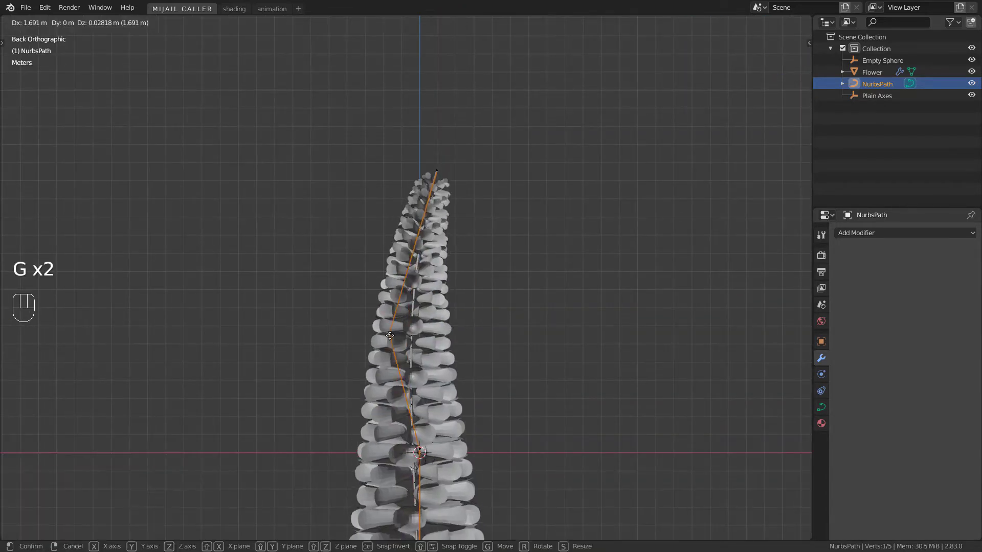
pyautogui.click(342, 332)
pyautogui.click(420, 450)
pyautogui.press('g')
pyautogui.click(517, 462)
# - Reposition the path's lower intermediate control point, refining the bend in the left view
pyautogui.moveTo(542, 465); pyautogui.dragTo(583, 444, button='middle')
pyautogui.click(404, 456)
pyautogui.press('g')
pyautogui.click(410, 471)
pyautogui.click(477, 394)
pyautogui.press('g')
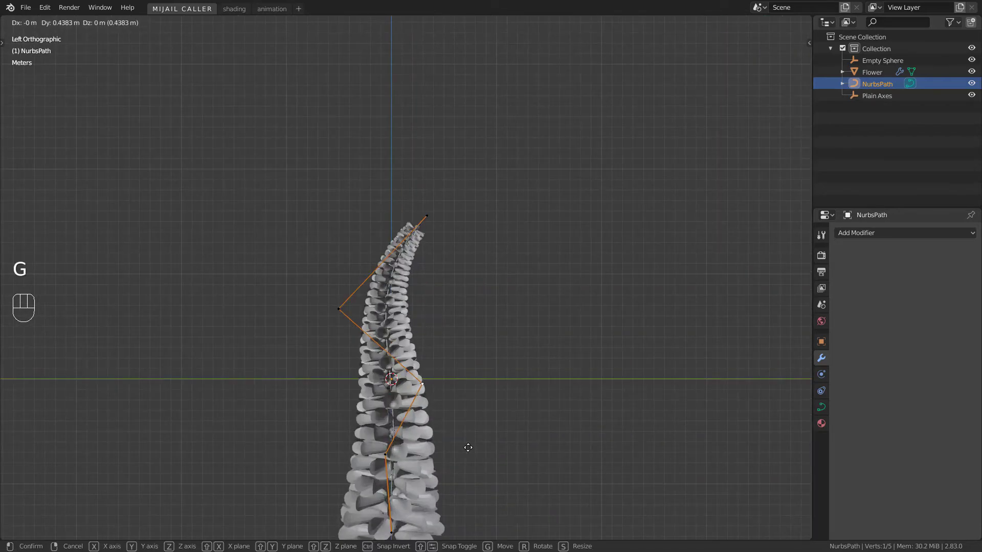
pyautogui.click(527, 448)
# - Push the upper intermediate control point further toward positive Y, fine-tune one more point, and finish editing the path
pyautogui.click(339, 311)
pyautogui.press('g')
pyautogui.click(317, 298)
pyautogui.click(483, 386)
pyautogui.press('g')
pyautogui.click(455, 384)
pyautogui.press('Tab')
pyautogui.hotkey('alt', 'a')
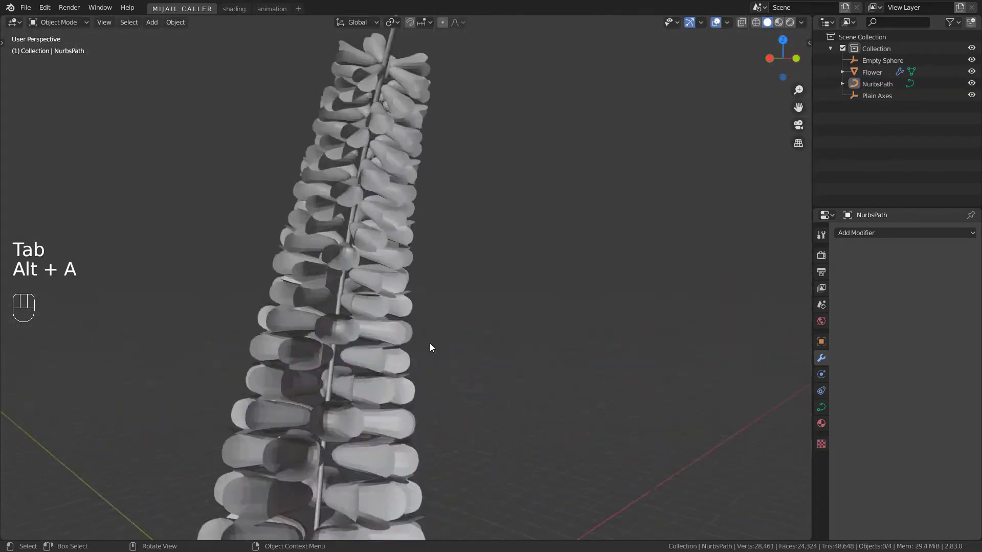
# - Scale the Flower object down slightly along the stem
pyautogui.moveTo(430, 343); pyautogui.dragTo(447, 326, button='middle')
pyautogui.scroll(-3, 447, 325)
pyautogui.click(870, 62)
pyautogui.press('s')
pyautogui.click(591, 305)
pyautogui.click(438, 280)
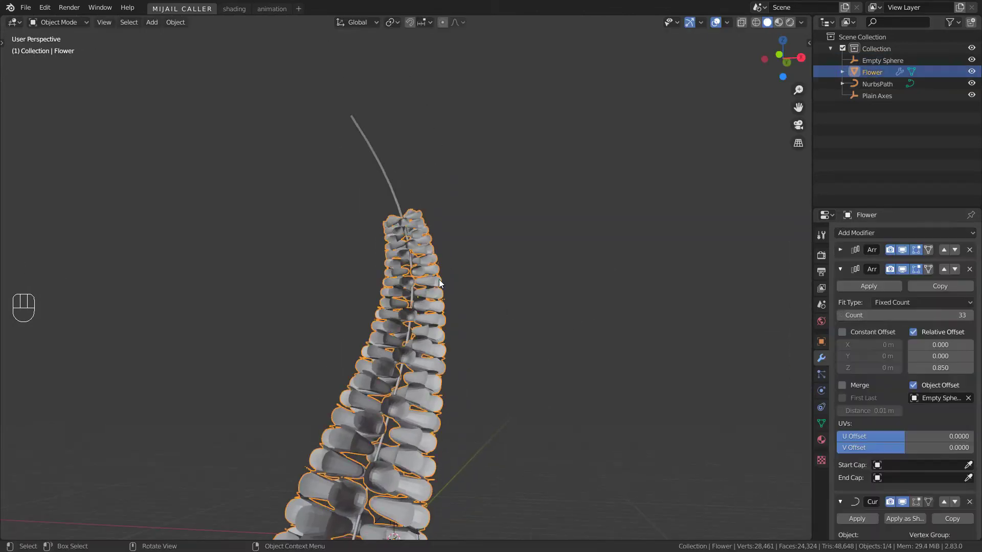
# - Set the count of the Flower's second Array modifier to 41
pyautogui.moveTo(908, 315); pyautogui.dragTo(936, 315)
pyautogui.hotkey('alt', 'a')
pyautogui.moveTo(410, 327); pyautogui.dragTo(396, 410, button='middle')
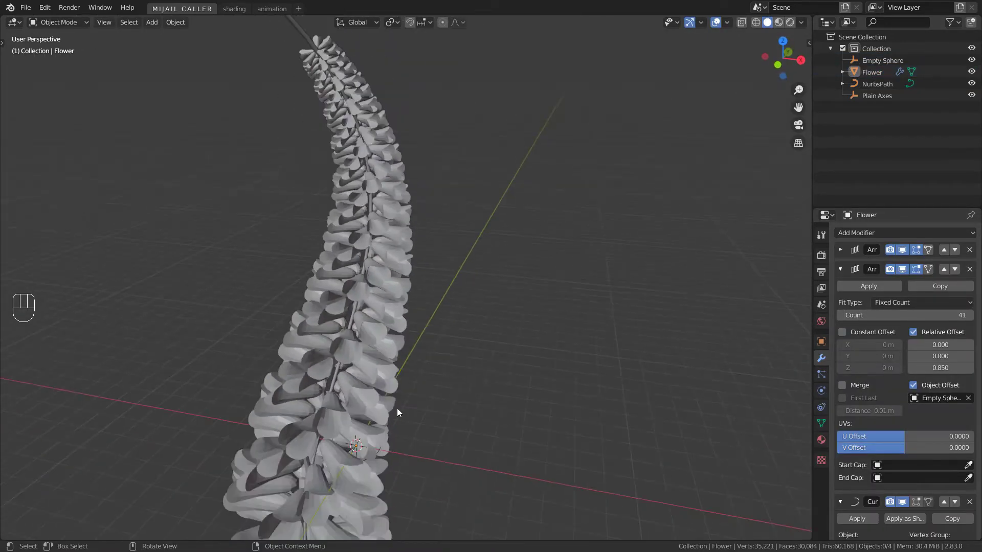
# - Add a Subdivision Surface modifier to the Flower and turn off its viewport display
pyautogui.click(840, 269)
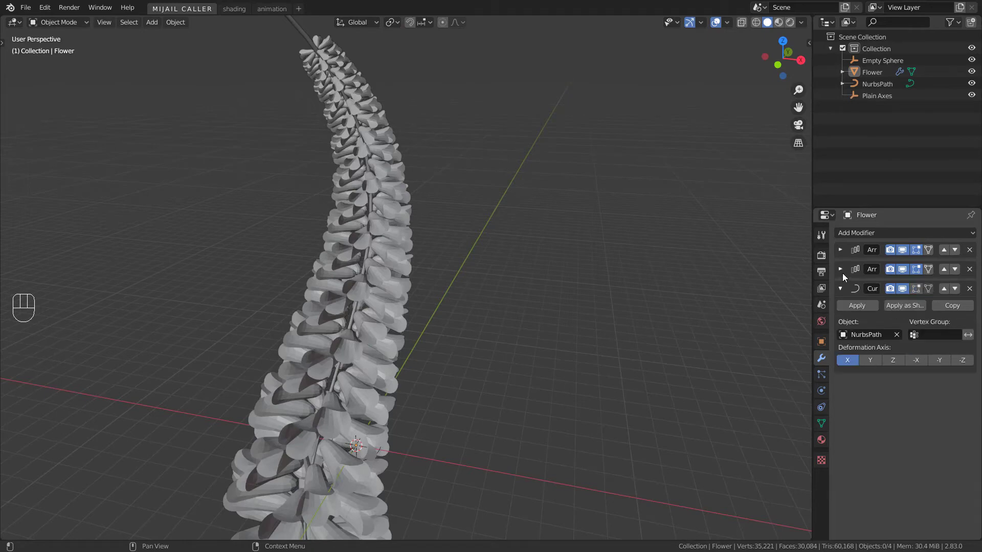
pyautogui.click(840, 289)
pyautogui.click(866, 233)
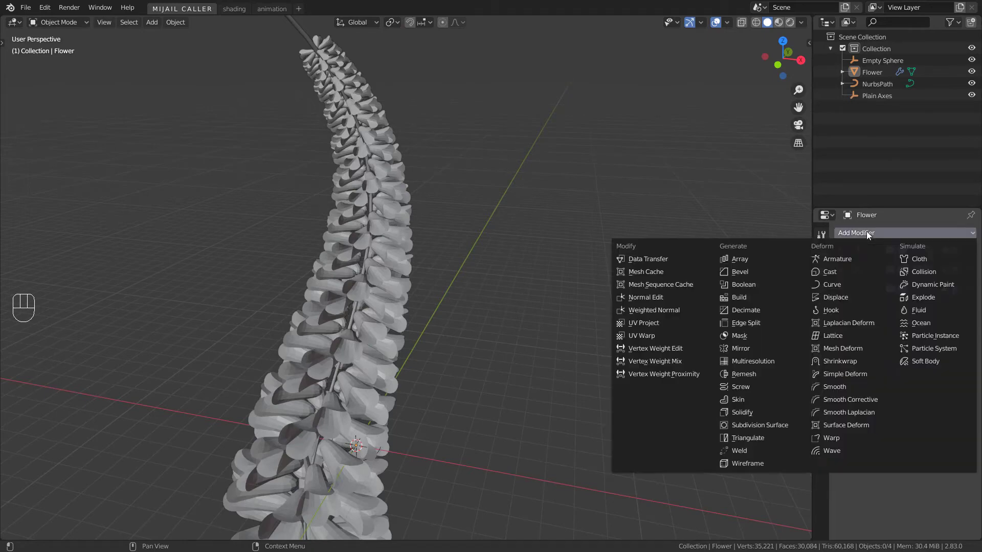
pyautogui.click(766, 425)
pyautogui.scroll(5, 332, 397)
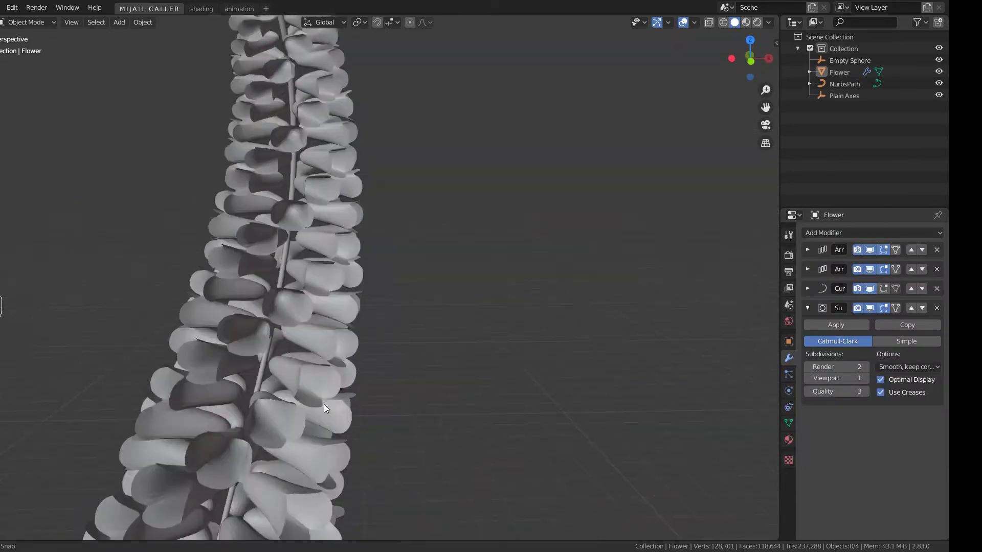
pyautogui.moveTo(323, 404); pyautogui.dragTo(373, 394, button='middle')
pyautogui.scroll(-6, 328, 406)
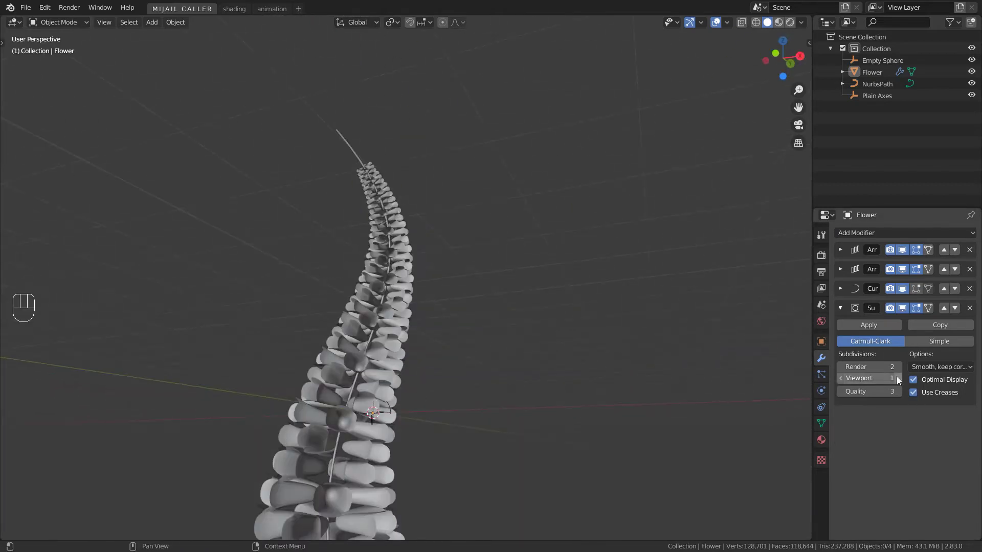
pyautogui.click(904, 308)
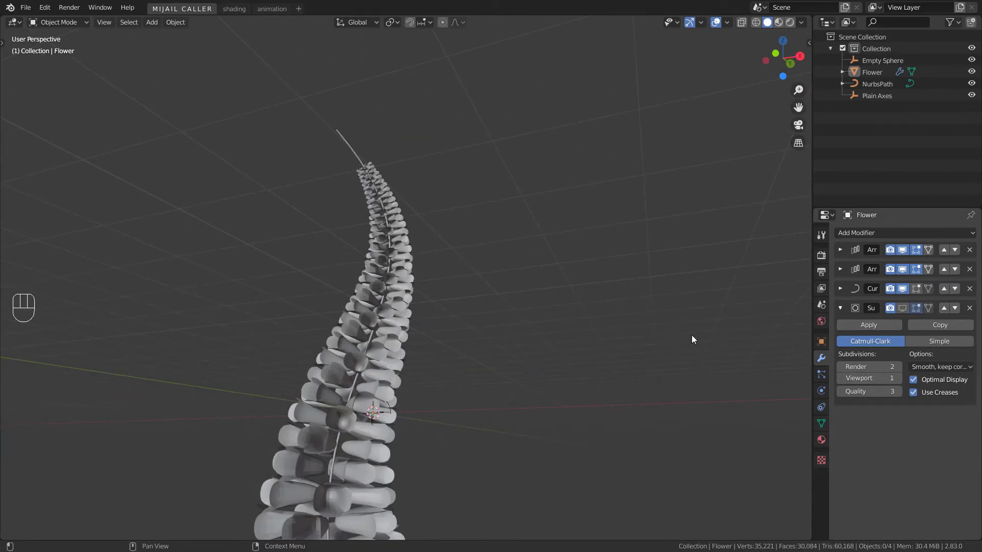
# - Apply smooth shading to the Flower
pyautogui.moveTo(327, 353); pyautogui.dragTo(341, 404, button='middle')
pyautogui.scroll(4, 346, 392)
pyautogui.click(353, 347)
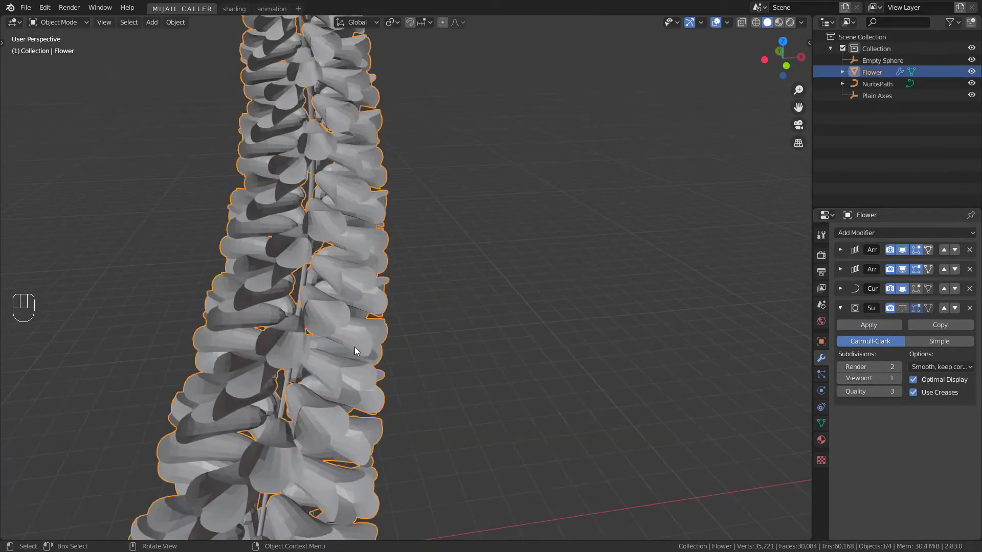
pyautogui.rightClick(354, 346)
pyautogui.click(353, 335)
pyautogui.moveTo(354, 339)
pyautogui.mouseDown(button='middle')
pyautogui.moveTo(419, 358)
pyautogui.moveTo(386, 348)
pyautogui.mouseUp(button='middle')
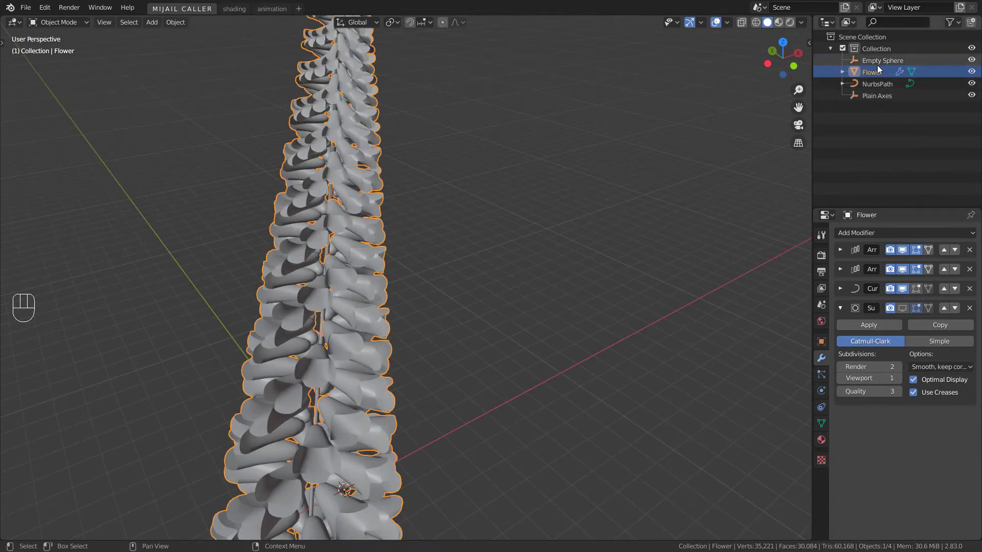
# - Select NurbsPath and set its bevel resolution to 12
pyautogui.click(880, 61)
pyautogui.moveTo(327, 445); pyautogui.dragTo(435, 438, button='middle')
pyautogui.click(430, 300)
pyautogui.click(429, 300)
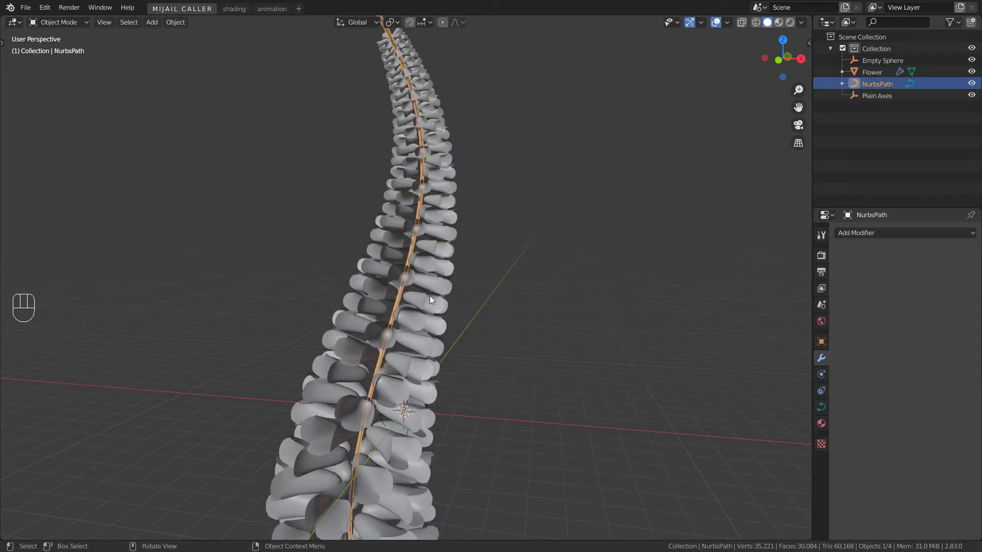
pyautogui.click(822, 407)
pyautogui.scroll(-6, 920, 435)
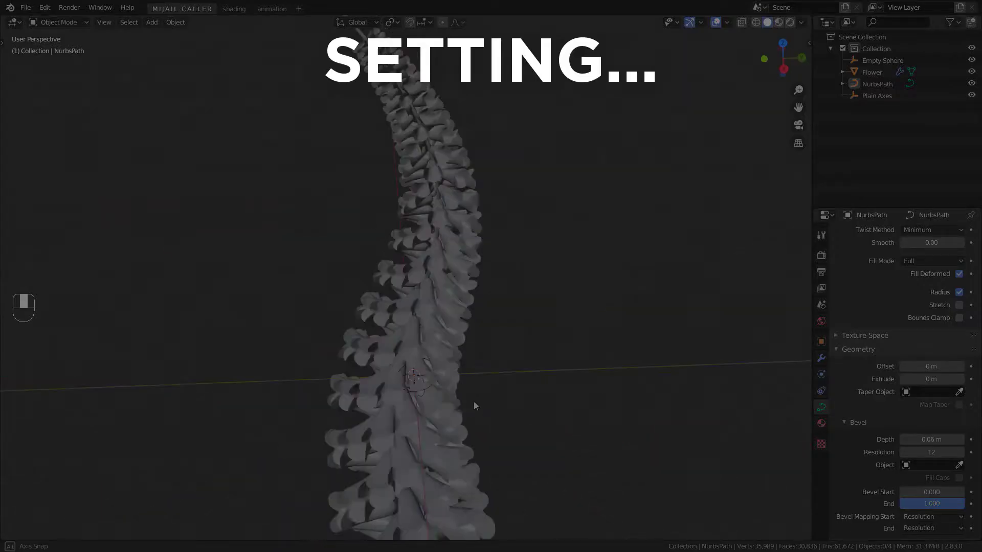
# - Add a camera and frame the bent flower stalk in its view
pyautogui.hotkey('shift', 'a')
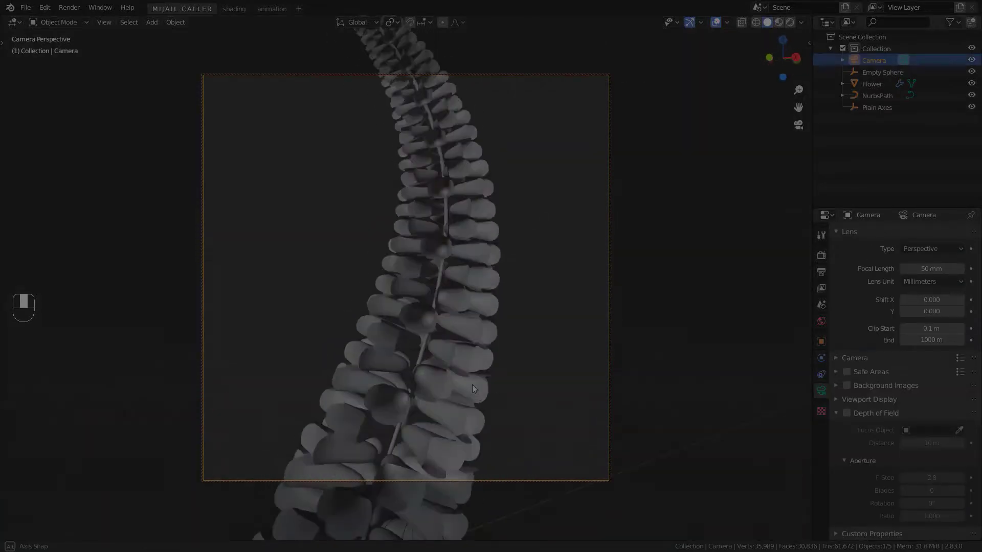
pyautogui.moveTo(472, 385); pyautogui.dragTo(470, 384, button='middle')
pyautogui.keyDown('shift'); pyautogui.moveTo(471, 383); pyautogui.dragTo(470, 382, button='middle'); pyautogui.keyUp('shift')
# - Switch to the shading workspace, showing the World nodes and a rendered preview through the camera
pyautogui.click(235, 9)
pyautogui.press('KP_0')
pyautogui.click(51, 23)
pyautogui.click(49, 48)
pyautogui.press('z')
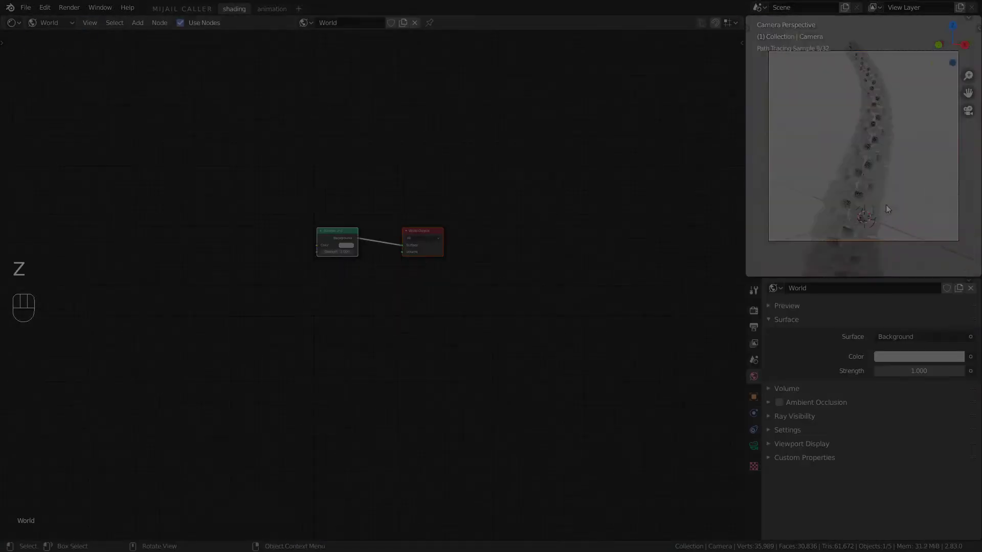
# - Make the world Background black, duplicate it, and combine both backgrounds with a Mix Shader
pyautogui.scroll(2, 887, 209)
pyautogui.moveTo(327, 286); pyautogui.dragTo(243, 274)
pyautogui.click(272, 254)
pyautogui.moveTo(342, 122); pyautogui.dragTo(342, 189)
pyautogui.hotkey('shift', 'd')
pyautogui.hotkey('shift', 'a')
pyautogui.moveTo(245, 230); pyautogui.dragTo(211, 377)
# - Add a Light Path node and connect Is Camera Ray to the Mix Shader's factor
pyautogui.hotkey('shift', 'a')
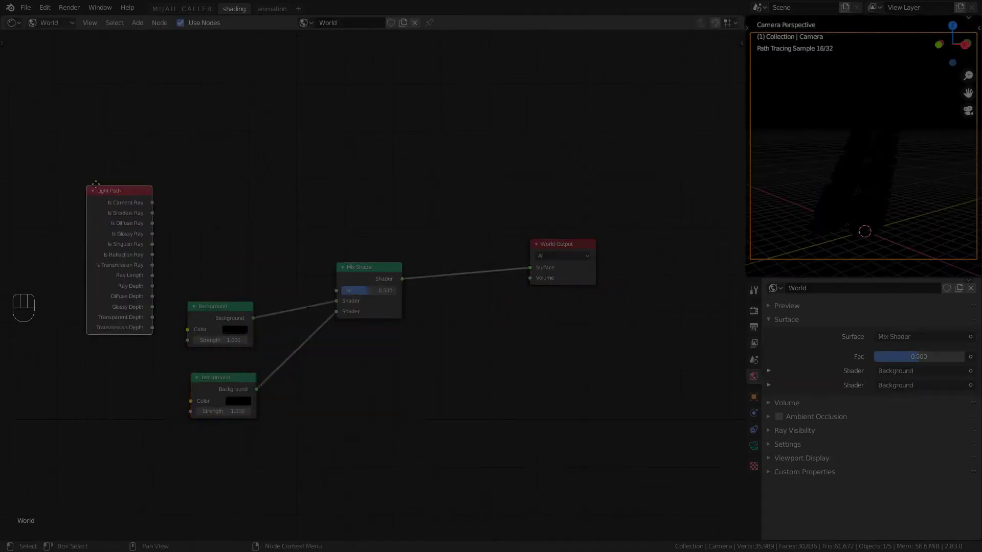
pyautogui.moveTo(153, 202); pyautogui.dragTo(336, 291)
pyautogui.moveTo(169, 357); pyautogui.dragTo(624, 251, button='middle')
# - Light the first Background with an environment texture and mapping nodes, loading the carpentry_shop_02_4k HDR image
pyautogui.click(671, 271)
pyautogui.hotkey('ctrl', 't')
pyautogui.moveTo(625, 296); pyautogui.dragTo(522, 327)
pyautogui.click(540, 294)
pyautogui.doubleClick(432, 394)
pyautogui.moveTo(634, 245); pyautogui.dragTo(421, 270, button='middle')
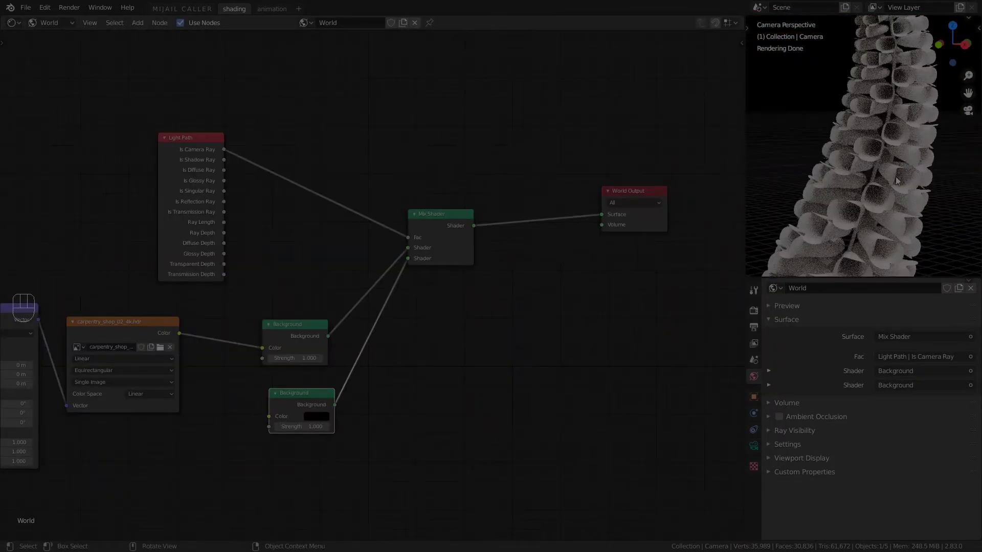
# - Switch the shader editor to Object nodes and create a new material for the Flower
pyautogui.hotkey('alt', 'a')
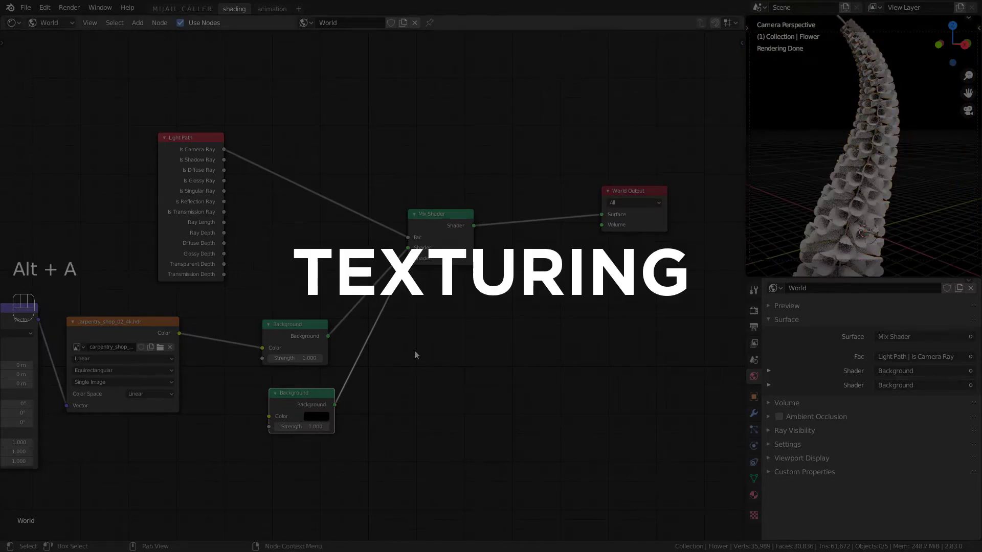
pyautogui.moveTo(415, 355); pyautogui.dragTo(257, 415, button='middle')
pyautogui.click(58, 23)
pyautogui.click(53, 35)
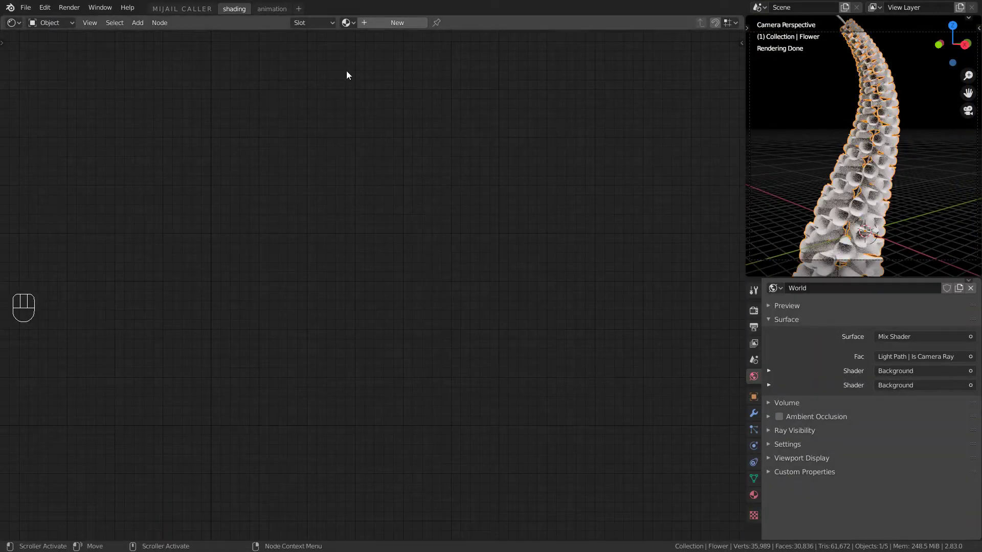
pyautogui.click(389, 23)
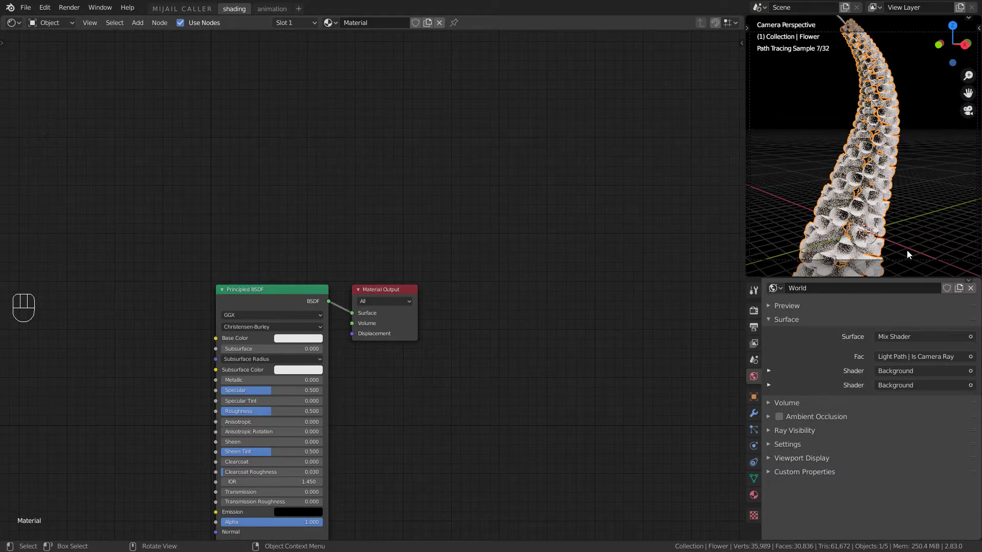
# - Make room in the node layout and add a Noise Texture ahead of the Principled BSDF
pyautogui.moveTo(492, 349); pyautogui.dragTo(519, 283, button='middle')
pyautogui.scroll(-4, 491, 276)
pyautogui.moveTo(401, 236); pyautogui.dragTo(475, 238)
pyautogui.moveTo(210, 301); pyautogui.dragTo(530, 223, button='middle')
pyautogui.hotkey('shift', 'a')
pyautogui.click(526, 227)
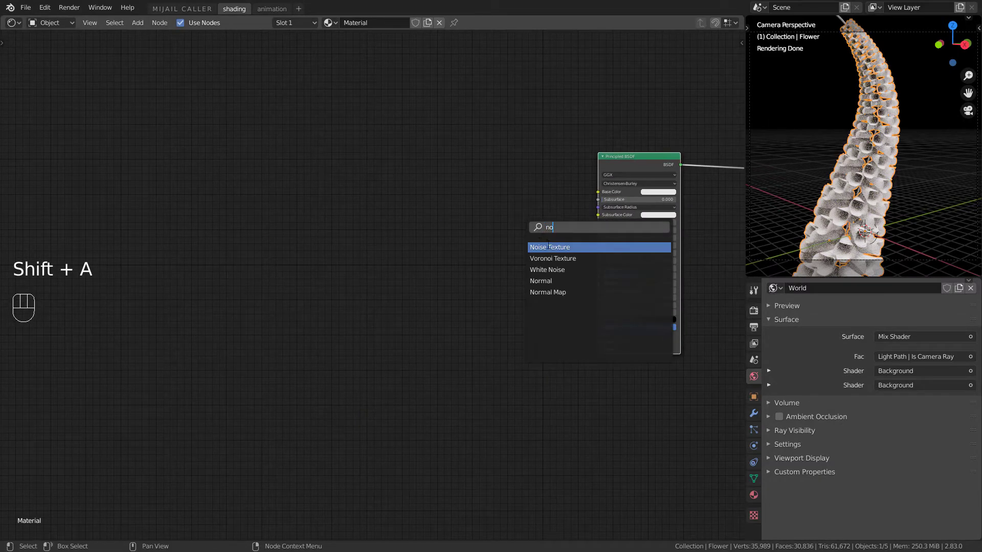
pyautogui.write('no')
pyautogui.click(548, 247)
pyautogui.click(350, 193)
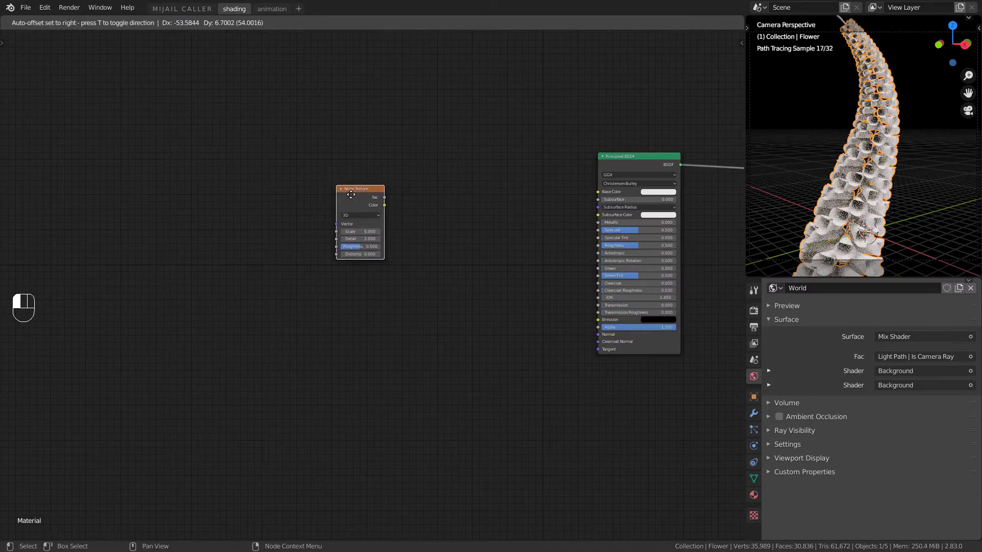
# - Add a ColorRamp node between the Noise Texture and the Principled BSDF
pyautogui.hotkey('shift', 'a')
pyautogui.click(349, 194)
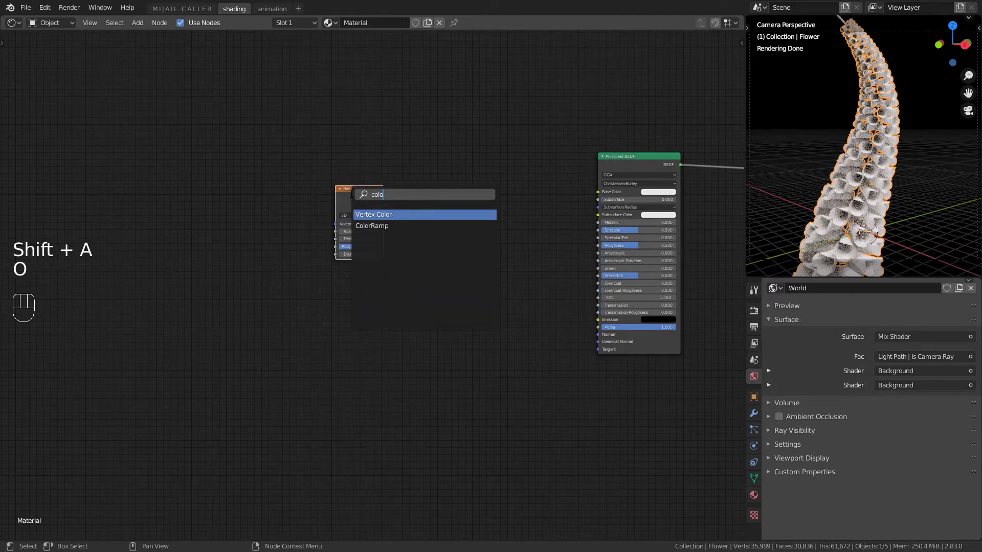
pyautogui.click(385, 225)
pyautogui.click(454, 175)
# - Place a Gradient Texture below the Noise Texture and add a MixRGB node beside them
pyautogui.moveTo(348, 206); pyautogui.dragTo(255, 208)
pyautogui.hotkey('shift', 'a')
pyautogui.click(252, 209)
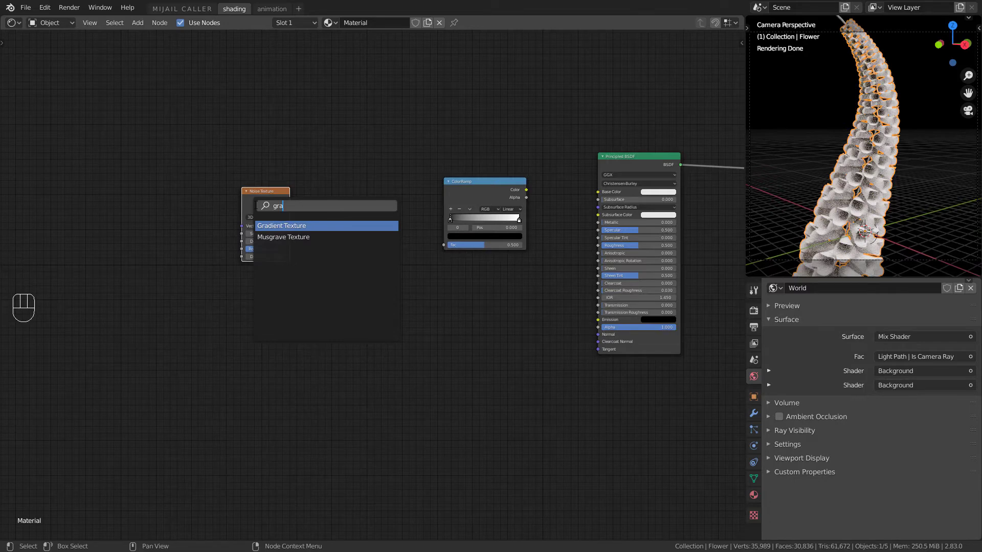
pyautogui.click(270, 226)
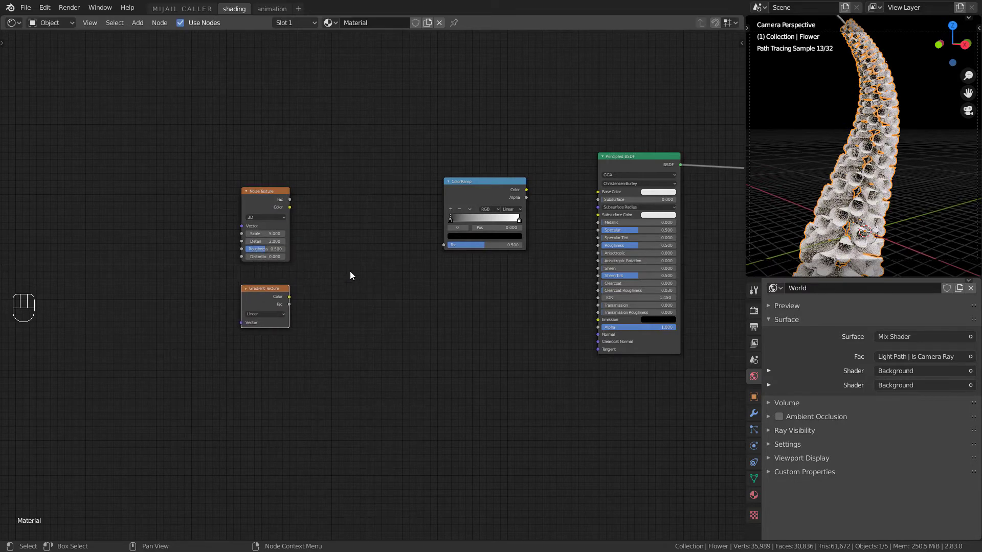
pyautogui.click(378, 259)
pyautogui.write('mix')
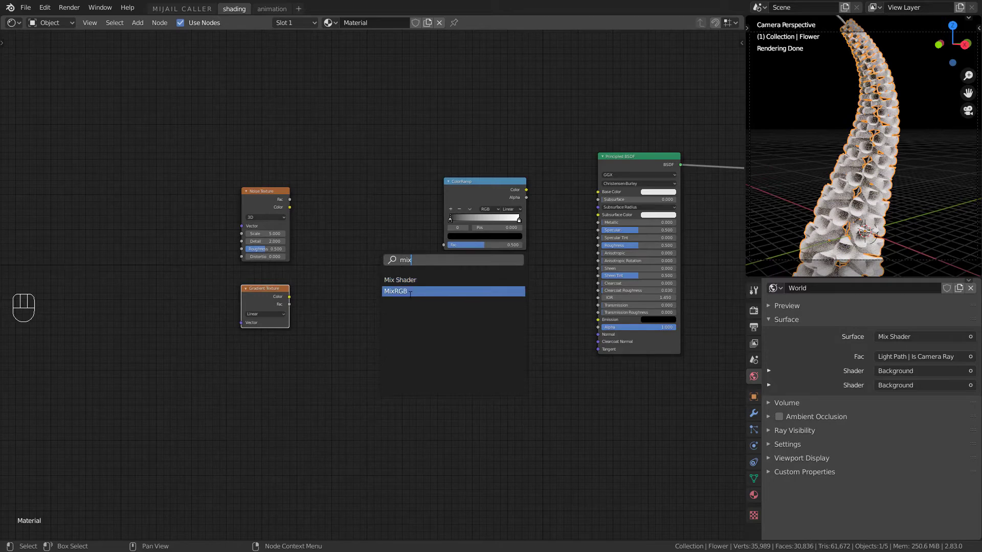
pyautogui.click(404, 291)
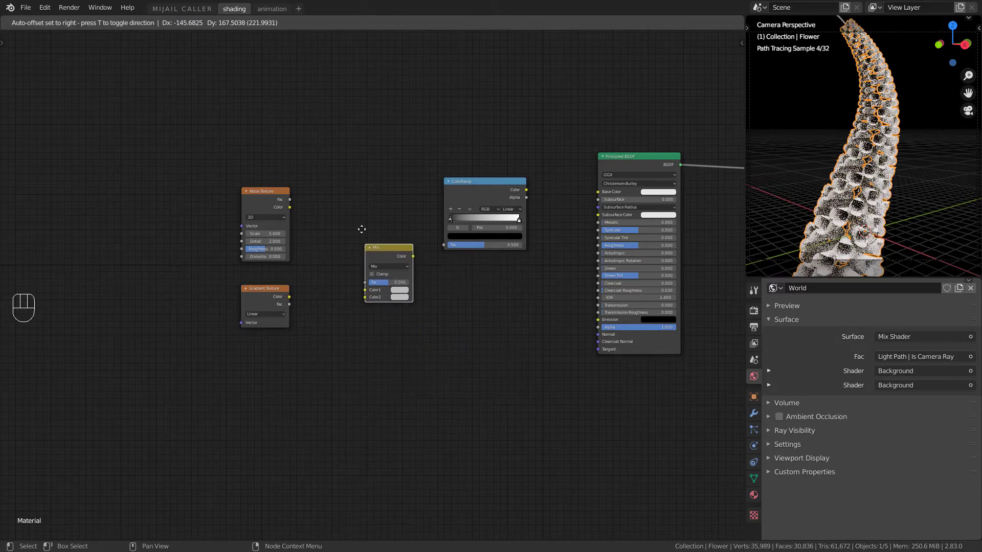
pyautogui.click(350, 201)
# - Connect the Noise Texture's color through the ColorRamp to Subsurface Color, and set Subsurface to 1.000
pyautogui.moveTo(290, 207); pyautogui.dragTo(444, 245)
pyautogui.moveTo(364, 223); pyautogui.dragTo(331, 269)
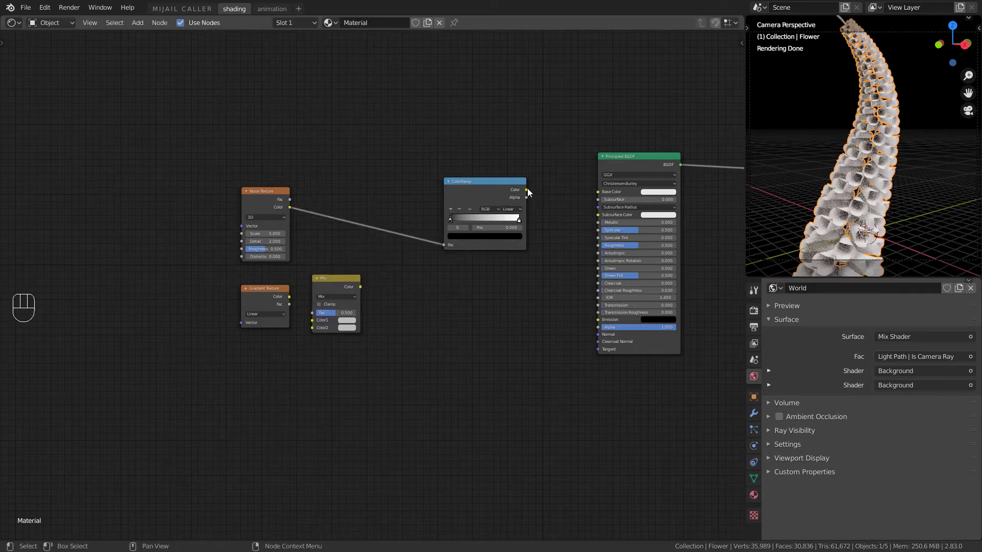
pyautogui.moveTo(526, 190); pyautogui.dragTo(677, 204)
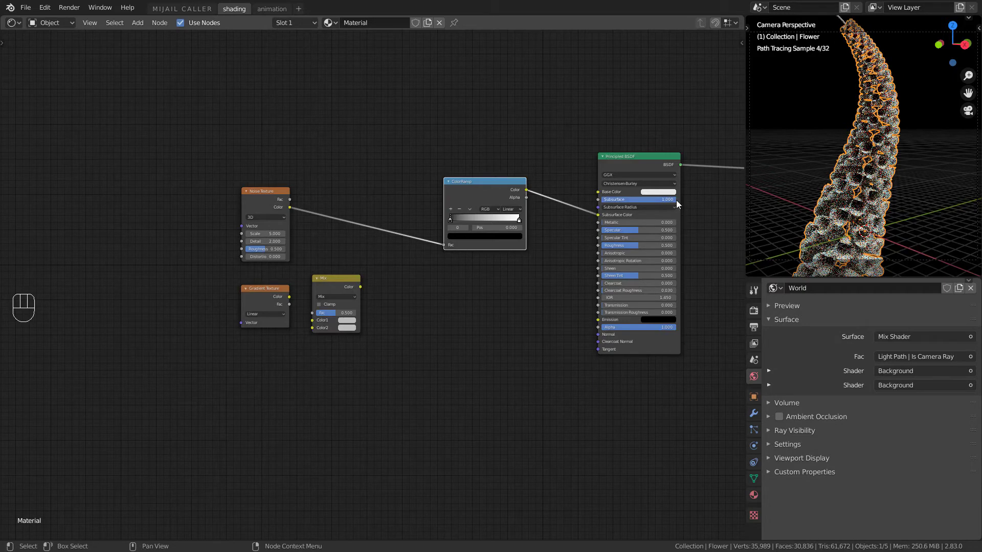
pyautogui.moveTo(490, 309); pyautogui.dragTo(527, 310, button='middle')
pyautogui.scroll(1, 366, 282)
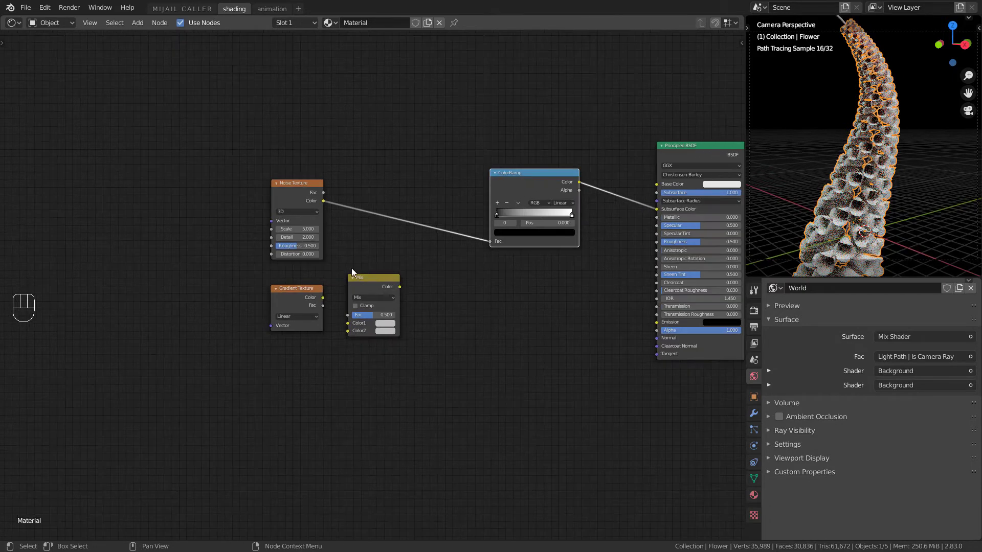
# - Map the Noise Texture with Object coordinates through a Mapping node, and set its scale to 2.000 and detail to 1.000
pyautogui.click(302, 191)
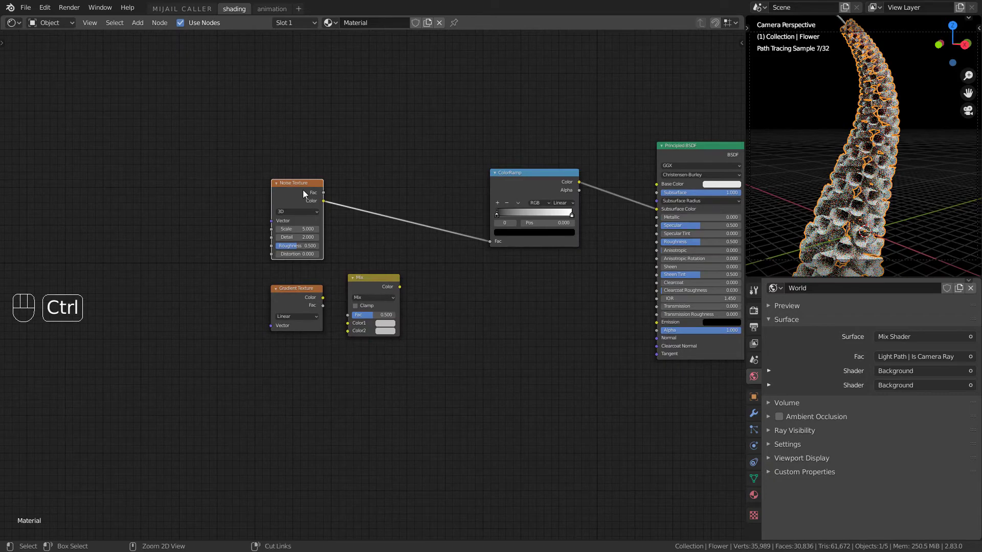
pyautogui.hotkey('ctrl', 't')
pyautogui.moveTo(340, 349); pyautogui.dragTo(178, 380, button='middle')
pyautogui.moveTo(367, 206); pyautogui.dragTo(303, 200)
pyautogui.moveTo(352, 233); pyautogui.dragTo(503, 233, button='middle')
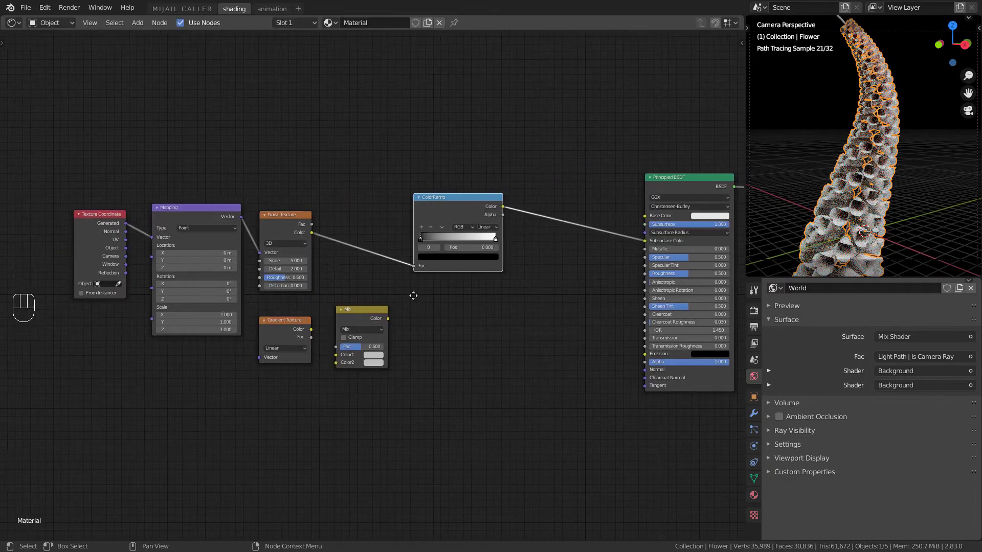
pyautogui.scroll(2, 387, 231)
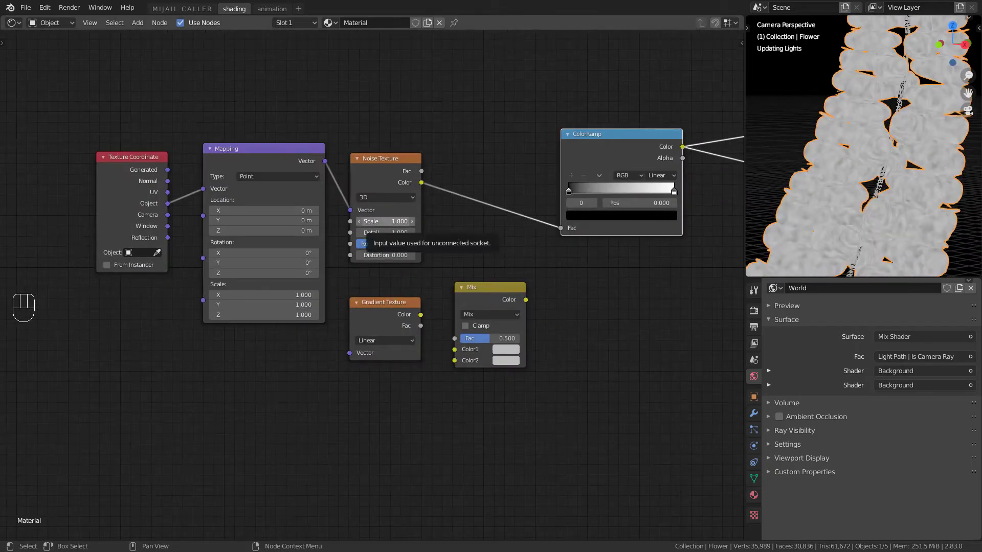
pyautogui.moveTo(374, 221); pyautogui.dragTo(383, 222)
# - Color the ColorRamp's first stop violet and its last stop light cyan
pyautogui.moveTo(458, 268); pyautogui.dragTo(327, 270, button='middle')
pyautogui.scroll(3, 390, 235)
pyautogui.click(586, 184)
pyautogui.click(542, 214)
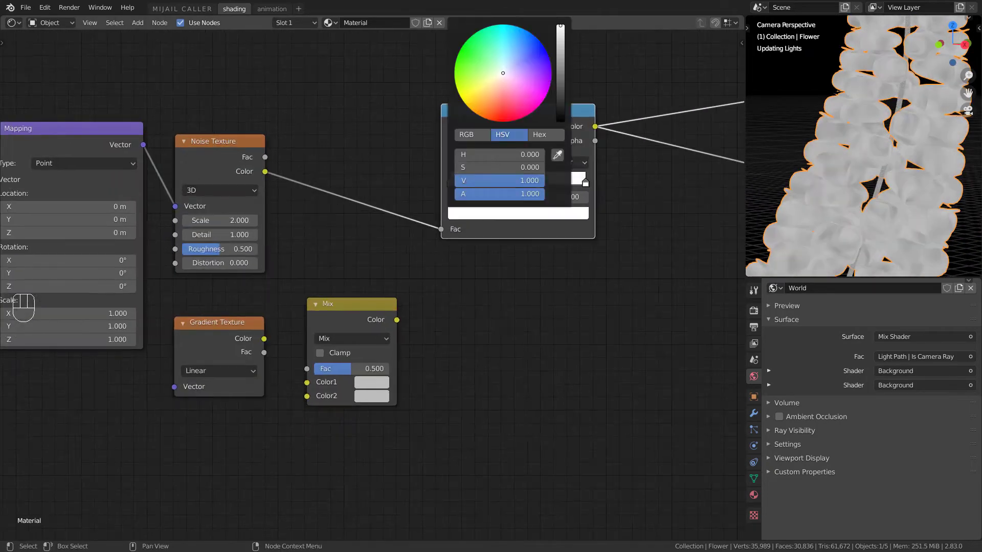
pyautogui.click(586, 183)
pyautogui.click(542, 214)
pyautogui.moveTo(506, 34)
pyautogui.mouseDown()
pyautogui.moveTo(503, 26)
pyautogui.moveTo(503, 43)
pyautogui.mouseUp()
# - Reconnect the Principled BSDF's output to the Material Output's Surface
pyautogui.scroll(-7, 357, 283)
pyautogui.moveTo(529, 253); pyautogui.dragTo(277, 295, button='middle')
pyautogui.moveTo(526, 209); pyautogui.dragTo(603, 212)
# - Examine the petals' rendered coloring up close in a maximized viewport
pyautogui.hotkey('alt', 'a')
pyautogui.moveTo(943, 205); pyautogui.dragTo(884, 155, button='middle')
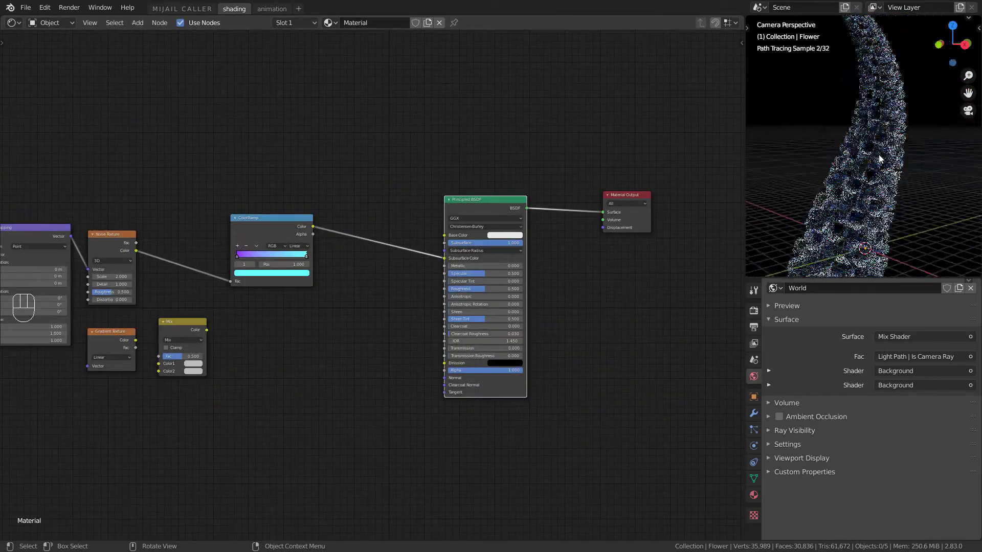
pyautogui.scroll(6, 883, 156)
pyautogui.hotkey('ctrl', 'space')
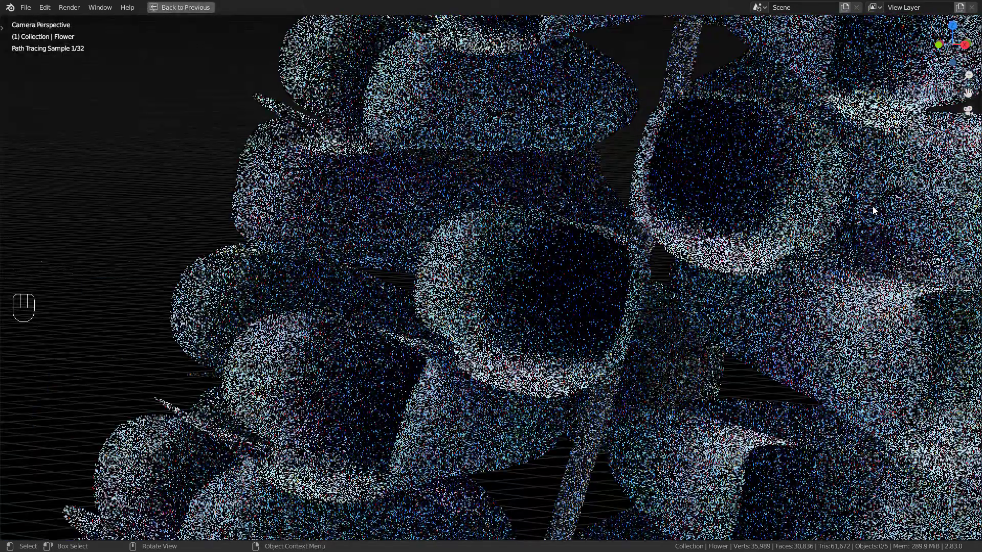
pyautogui.scroll(-6, 611, 293)
pyautogui.hotkey('ctrl', 'space')
pyautogui.scroll(3, 611, 297)
pyautogui.scroll(-3, 603, 297)
# - Insert the Mix node between the Noise Texture and the ColorRamp, making room by moving the ColorRamp
pyautogui.moveTo(394, 331); pyautogui.dragTo(480, 313, button='middle')
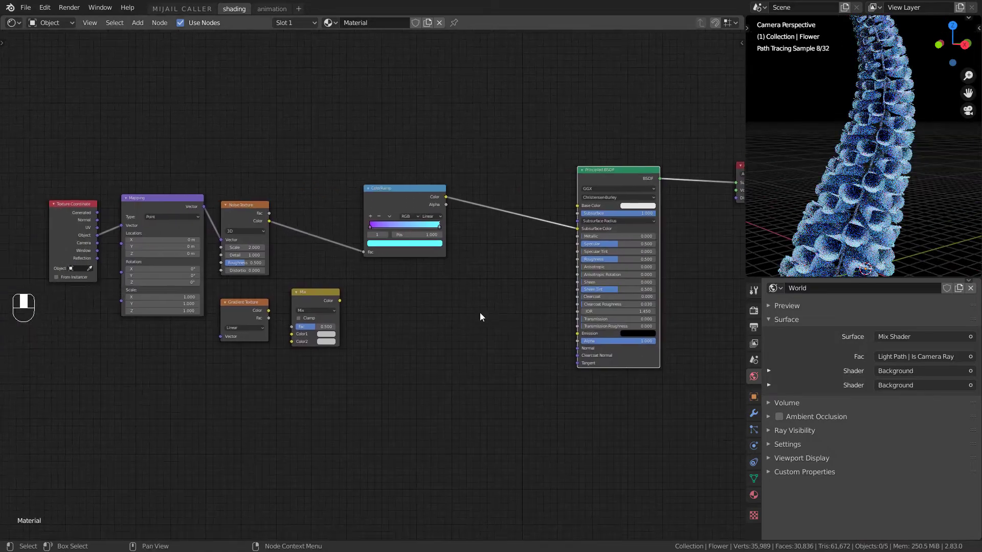
pyautogui.moveTo(384, 260); pyautogui.dragTo(427, 247, button='middle')
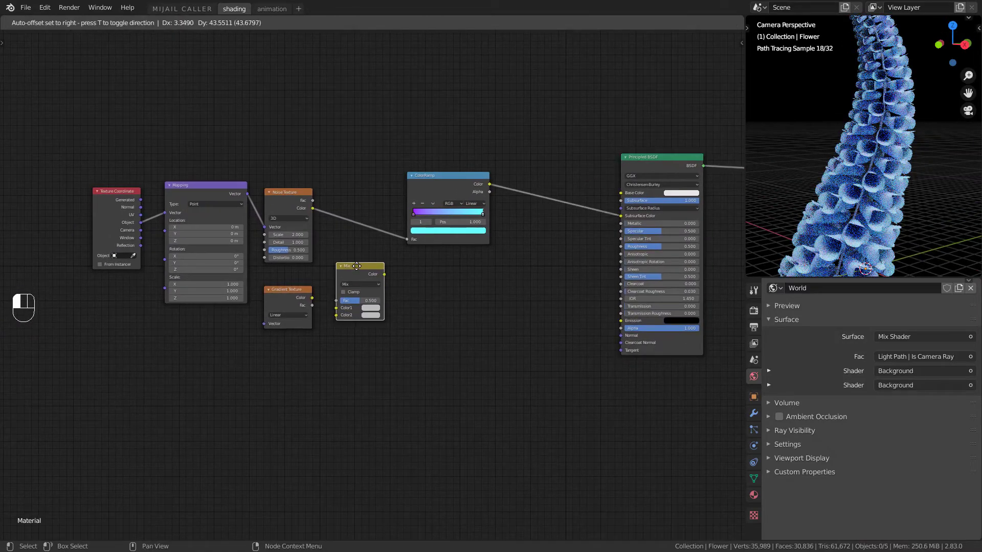
pyautogui.click(361, 215)
pyautogui.moveTo(453, 181); pyautogui.dragTo(504, 168)
pyautogui.moveTo(355, 211); pyautogui.dragTo(371, 205)
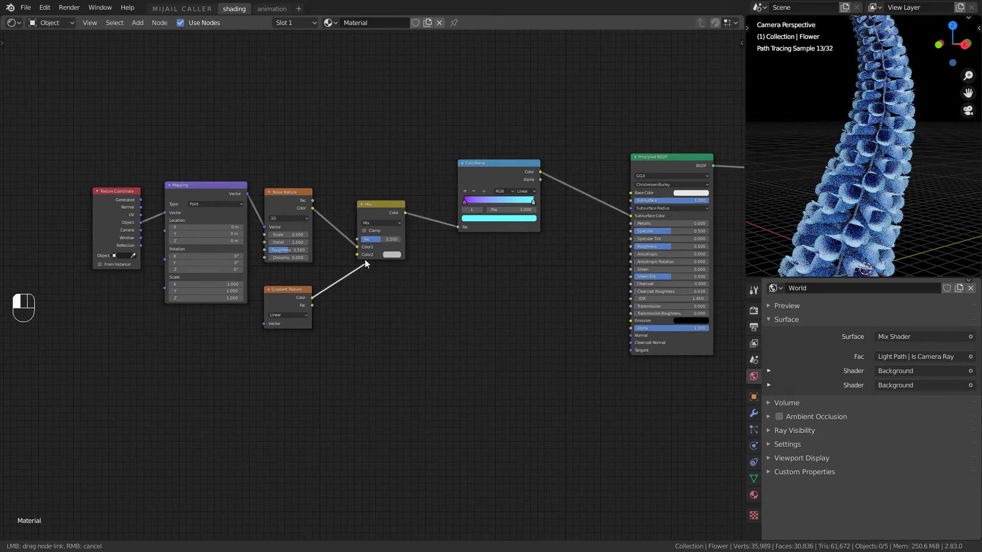
# - Link the Gradient Texture's color to the Mix node's Color2 and feed its vector from the Mapping node
pyautogui.moveTo(346, 254); pyautogui.dragTo(348, 254)
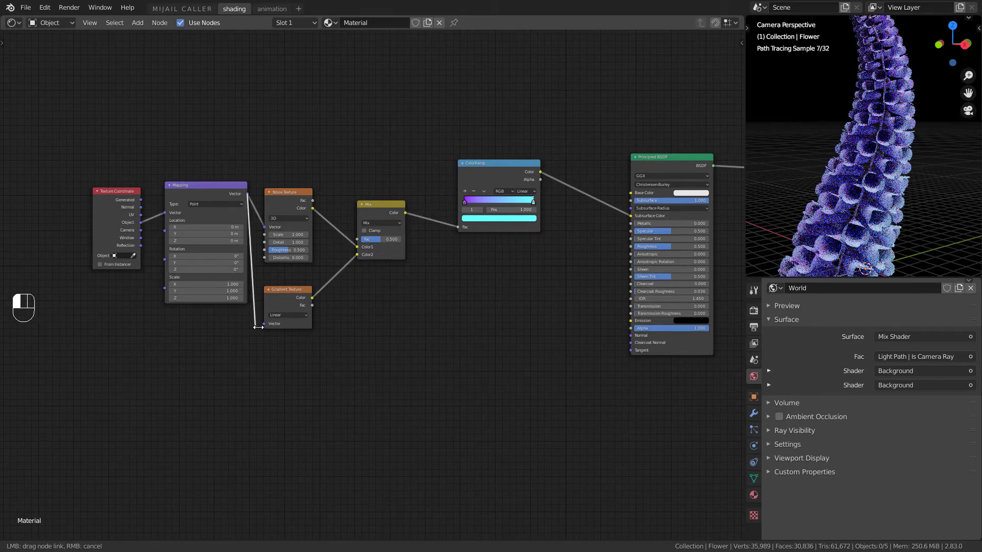
pyautogui.moveTo(263, 324); pyautogui.dragTo(264, 324)
pyautogui.moveTo(280, 306); pyautogui.dragTo(283, 295)
# - Set the Mapping node's Y rotation to 90° so the gradient follows the stalk's height
pyautogui.scroll(5, 91, 300)
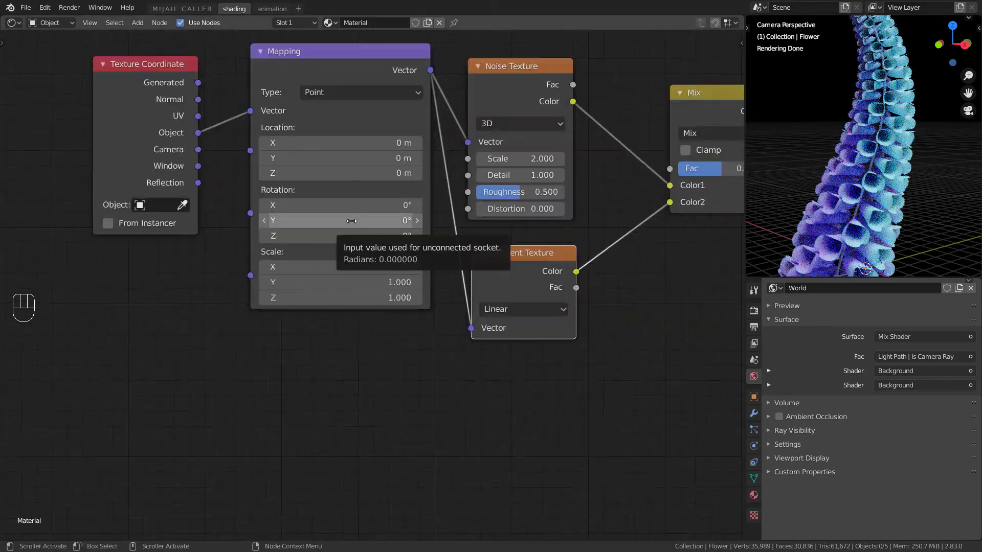
pyautogui.scroll(-2, 357, 219)
pyautogui.keyDown('ctrl'); pyautogui.keyDown('shift'); pyautogui.click(407, 255); pyautogui.keyUp('shift'); pyautogui.keyUp('ctrl')
pyautogui.moveTo(307, 258); pyautogui.dragTo(445, 225, button='middle')
pyautogui.click(266, 315)
pyautogui.write('9')
pyautogui.write('0')
pyautogui.press('Return')
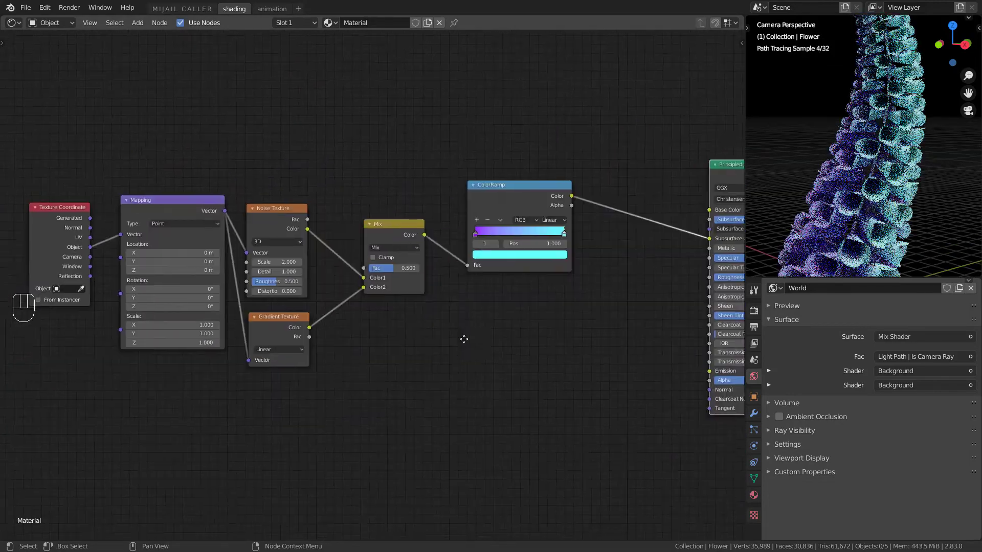
pyautogui.moveTo(464, 340); pyautogui.dragTo(526, 332, button='middle')
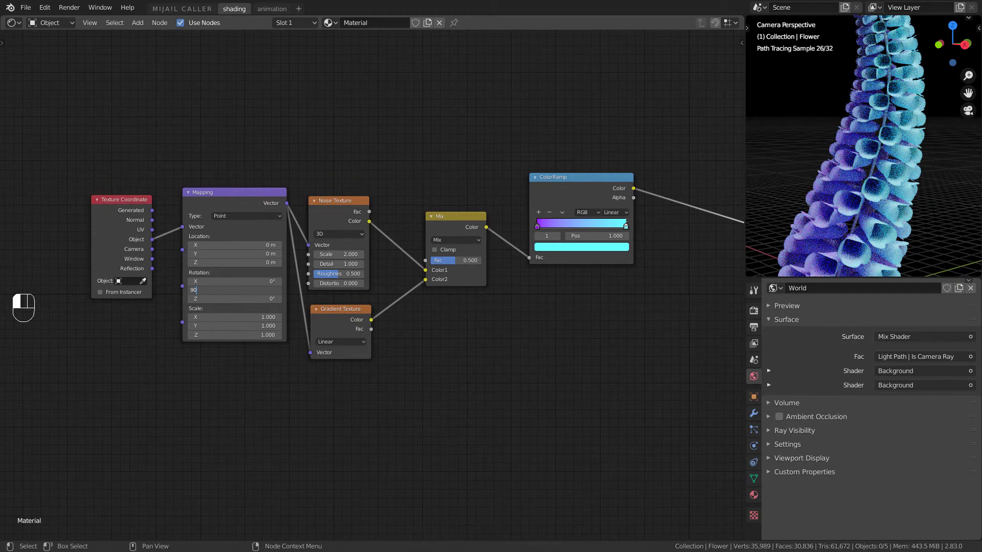
pyautogui.press('Return')
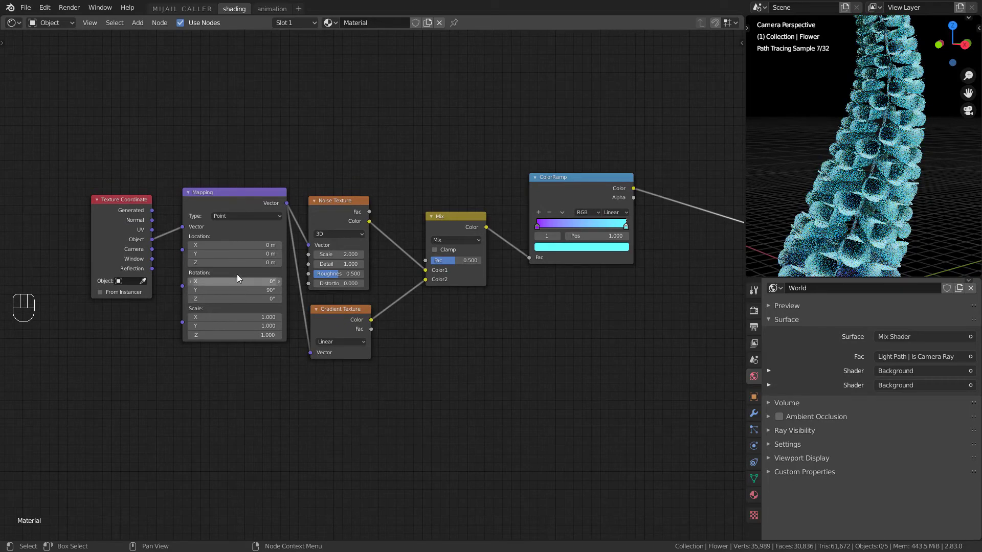
# - Set the Mapping's X location to -4.9 m and preview the ColorRamp with B-Spline interpolation
pyautogui.moveTo(255, 247)
pyautogui.mouseDown()
pyautogui.moveTo(277, 247)
pyautogui.moveTo(254, 248)
pyautogui.mouseUp()
pyautogui.scroll(-3, 890, 259)
pyautogui.moveTo(643, 287); pyautogui.dragTo(550, 325, button='middle')
pyautogui.keyDown('ctrl'); pyautogui.keyDown('shift'); pyautogui.click(511, 236); pyautogui.keyUp('shift'); pyautogui.keyUp('ctrl')
pyautogui.scroll(3, 849, 238)
pyautogui.moveTo(523, 246); pyautogui.dragTo(548, 207, button='middle')
pyautogui.scroll(2, 285, 208)
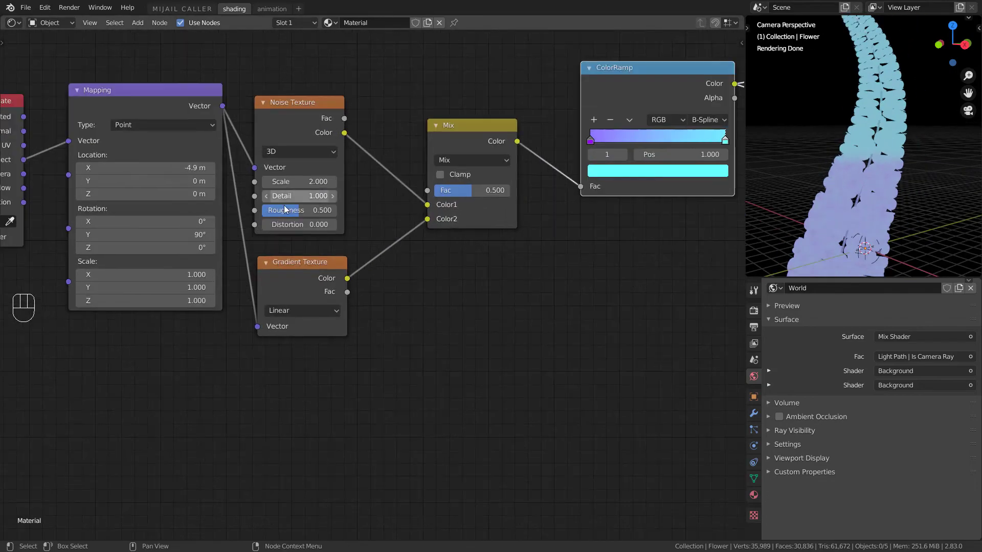
# - Set the Mapping's X location to -6.7 m and the noise scale to 1.500, with the Principled BSDF as output again
pyautogui.moveTo(176, 168); pyautogui.dragTo(166, 168)
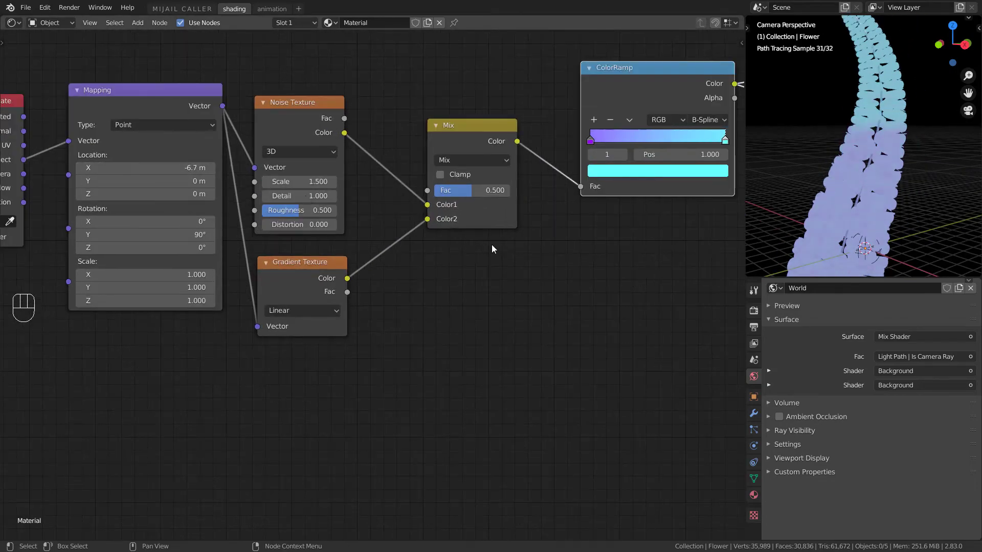
pyautogui.scroll(-3, 492, 249)
pyautogui.keyDown('ctrl'); pyautogui.keyDown('shift'); pyautogui.click(568, 202); pyautogui.keyUp('shift'); pyautogui.keyUp('ctrl')
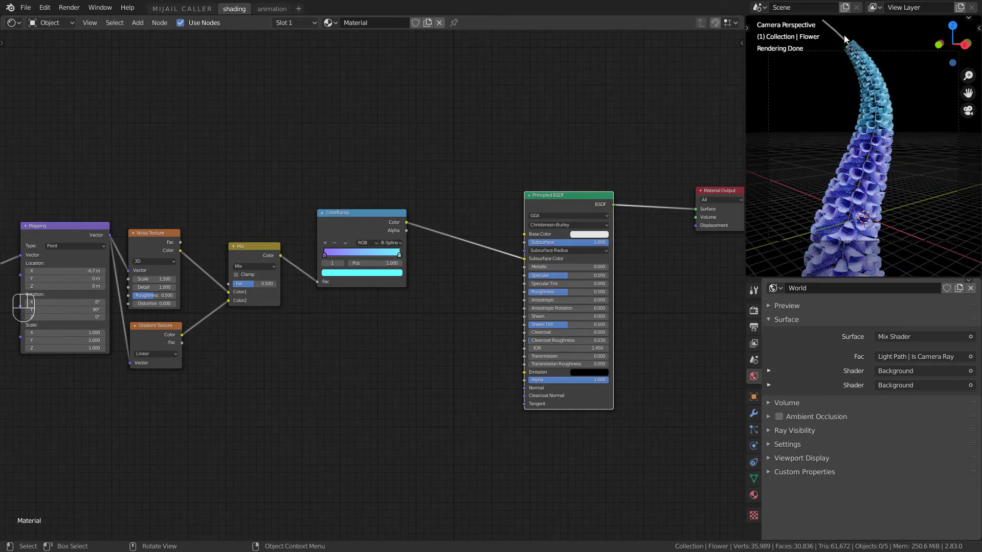
# - Give the stem's NurbsPath a new material with Metallic 1.000 and Roughness 0.150
pyautogui.click(844, 39)
pyautogui.click(392, 23)
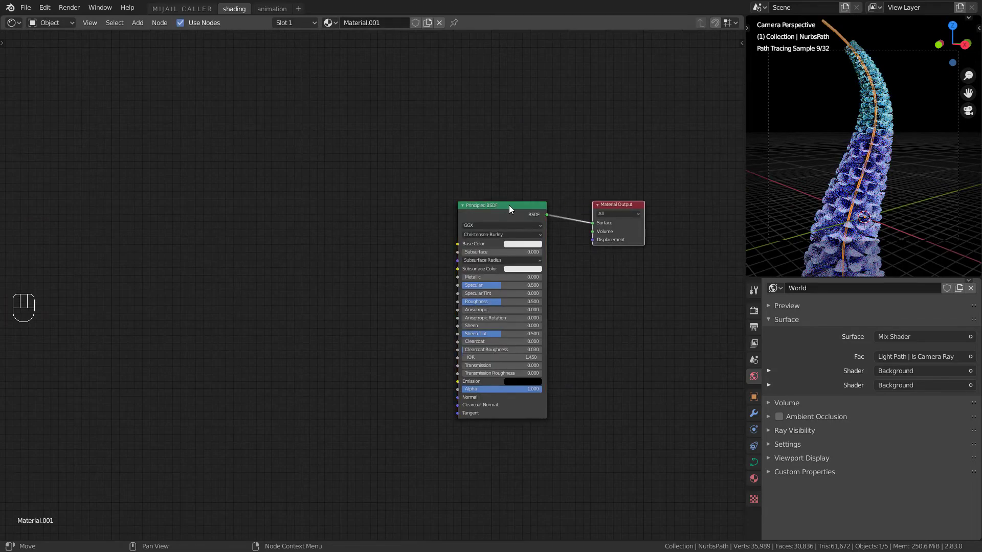
pyautogui.scroll(3, 485, 317)
pyautogui.moveTo(468, 310); pyautogui.dragTo(395, 310)
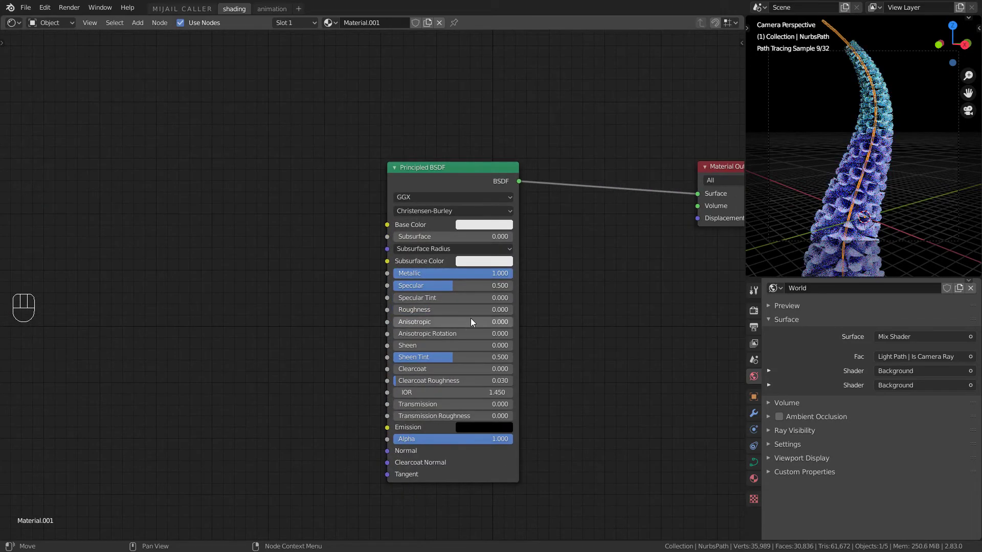
pyautogui.write('0.15')
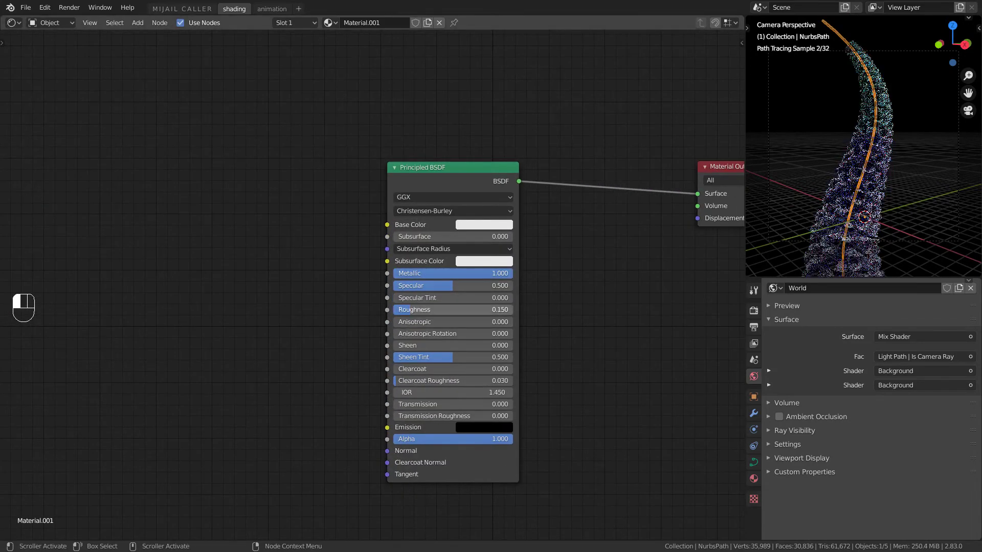
pyautogui.press('Return')
pyautogui.hotkey('alt', 'a')
pyautogui.scroll(4, 904, 239)
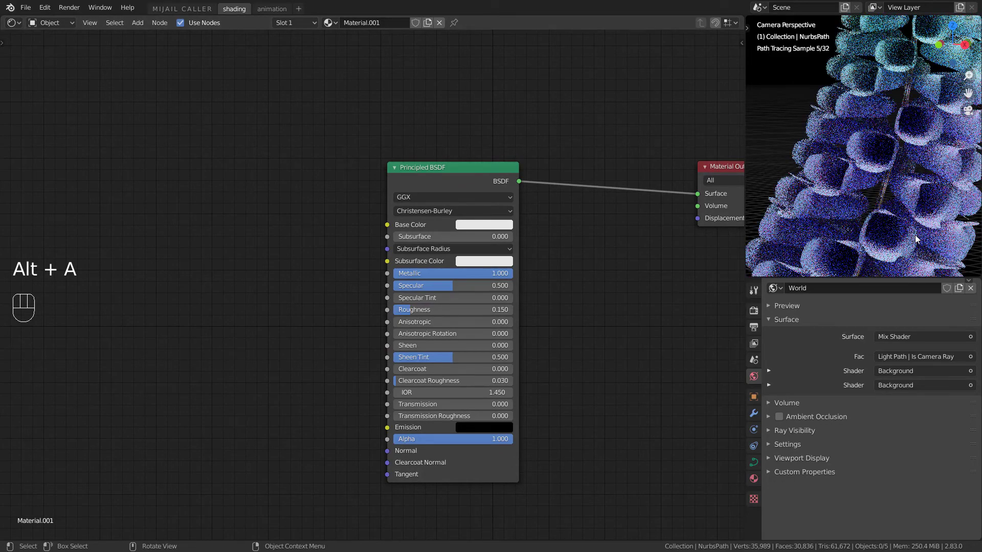
# - Open the Flower mesh for editing in the main modeling workspace and frame its lowest blossom
pyautogui.click(183, 12)
pyautogui.click(417, 287)
pyautogui.keyDown('shift'); pyautogui.moveTo(420, 327); pyautogui.dragTo(436, 401, button='middle'); pyautogui.keyUp('shift')
pyautogui.press('Tab')
pyautogui.scroll(-6, 547, 364)
pyautogui.scroll(5, 484, 338)
pyautogui.moveTo(548, 363); pyautogui.dragTo(320, 298, button='middle')
pyautogui.scroll(4, 484, 338)
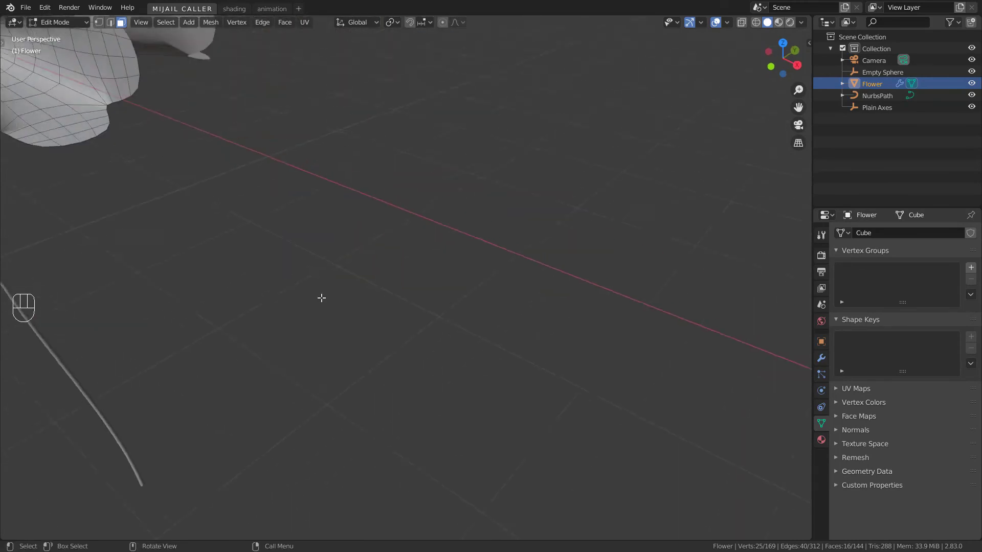
pyautogui.keyDown('shift'); pyautogui.moveTo(153, 143); pyautogui.dragTo(293, 217, button='middle'); pyautogui.keyUp('shift')
pyautogui.press('Tab')
pyautogui.press('Tab')
pyautogui.click(323, 262)
# - Enable proportional editing in vertex mode and move a vertex on the blossom's outer rim
pyautogui.moveTo(323, 263); pyautogui.dragTo(251, 179, button='middle')
pyautogui.press('1')
pyautogui.click(436, 315)
pyautogui.press('o')
pyautogui.press('g')
pyautogui.click(588, 363)
pyautogui.moveTo(588, 363); pyautogui.dragTo(568, 332, button='middle')
pyautogui.keyDown('shift'); pyautogui.moveTo(567, 332); pyautogui.dragTo(537, 328, button='middle'); pyautogui.keyUp('shift')
# - Pull the notch vertices between the petals inward with proportional editing and finish editing the Flower mesh
pyautogui.click(570, 391)
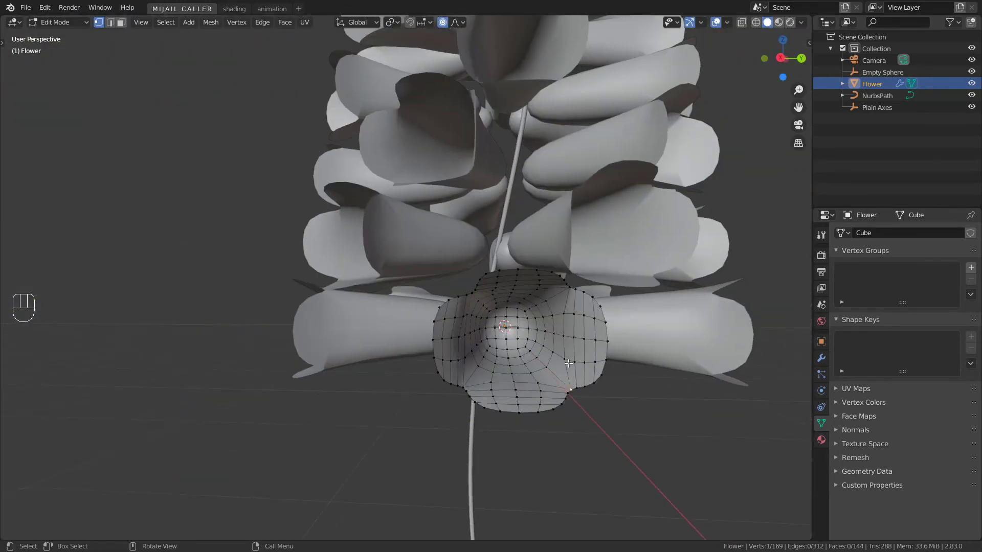
pyautogui.press('g')
pyautogui.click(557, 382)
pyautogui.click(564, 293)
pyautogui.press('g')
pyautogui.click(556, 299)
pyautogui.click(468, 387)
pyautogui.keyDown('shift'); pyautogui.moveTo(488, 376); pyautogui.dragTo(261, 312, button='middle'); pyautogui.keyUp('shift')
pyautogui.moveTo(189, 358); pyautogui.dragTo(285, 427, button='middle')
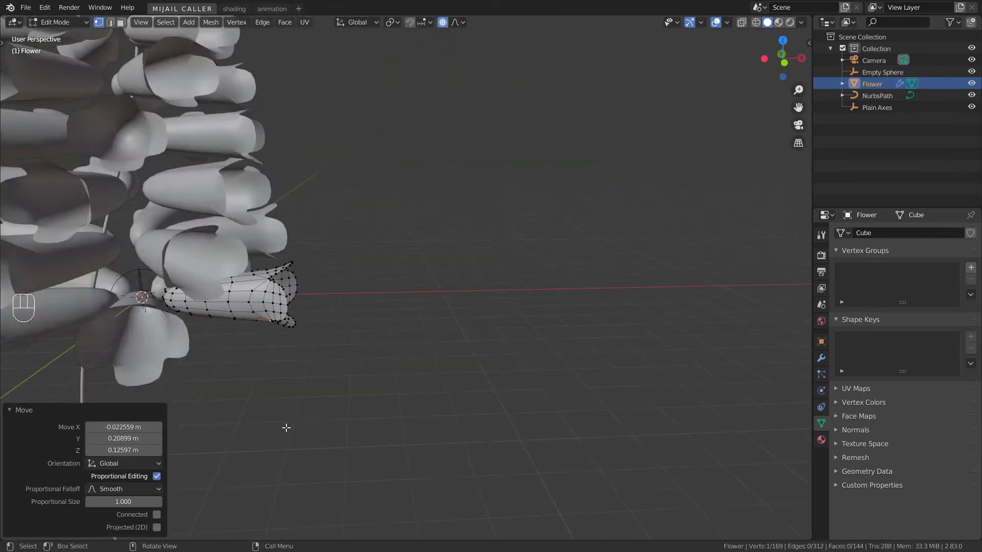
pyautogui.scroll(-3, 278, 399)
pyautogui.press('Tab')
pyautogui.hotkey('alt', 'a')
# - View the reshaped flower stalk through the camera with Rendered shading
pyautogui.moveTo(269, 359); pyautogui.dragTo(476, 327, button='middle')
pyautogui.scroll(-4, 329, 435)
pyautogui.click(329, 436)
pyautogui.moveTo(476, 328); pyautogui.dragTo(333, 348, button='middle')
pyautogui.scroll(2, 508, 331)
pyautogui.press('KP_0')
pyautogui.scroll(4, 412, 381)
pyautogui.hotkey('alt', 'a')
pyautogui.press('z')
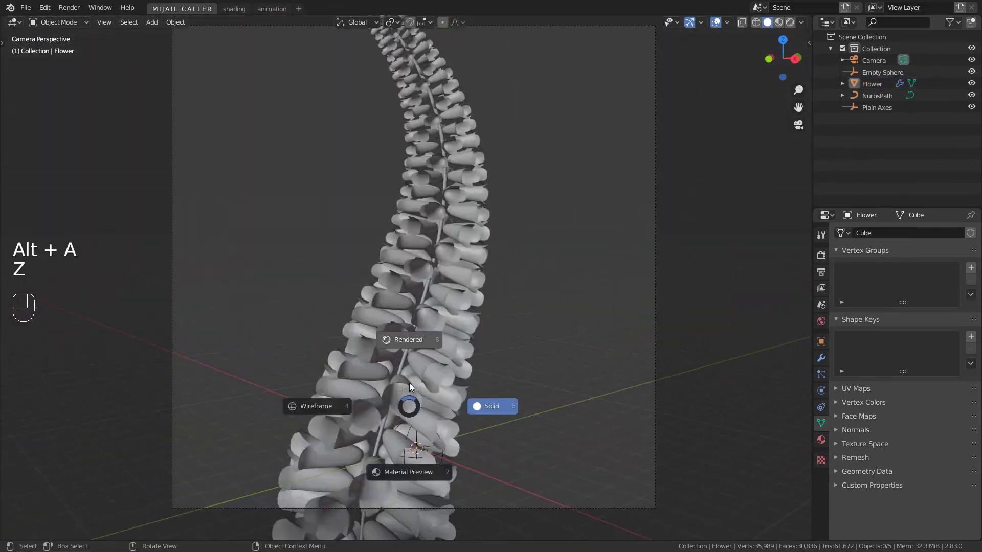
pyautogui.click(407, 332)
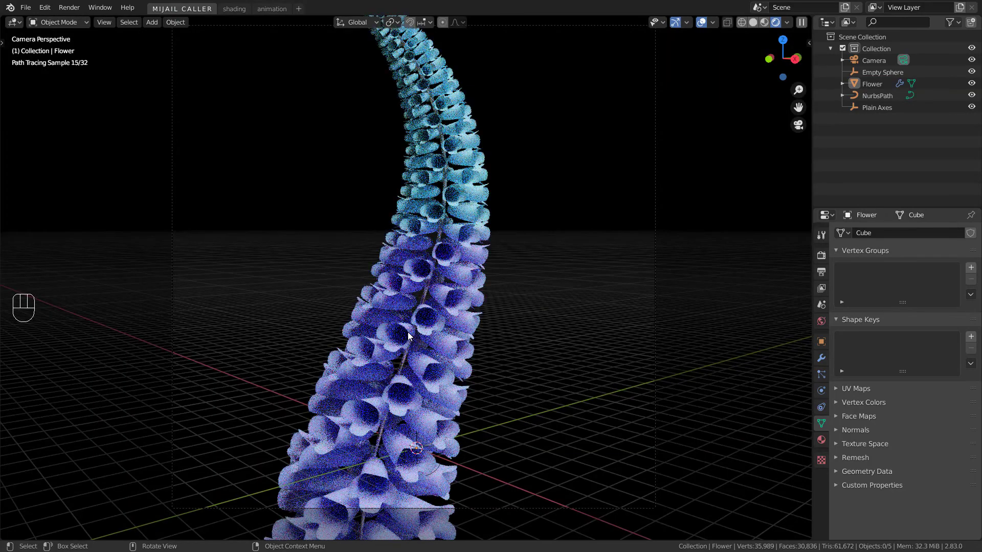
# - Reselect the Flower object and open its modifier settings
pyautogui.hotkey('ctrl', 'z')
pyautogui.click(821, 358)
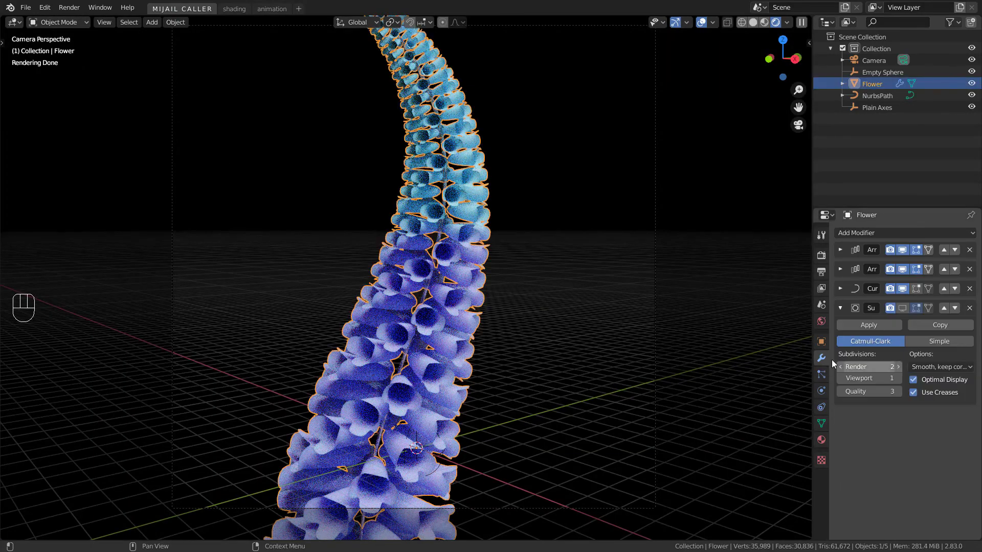